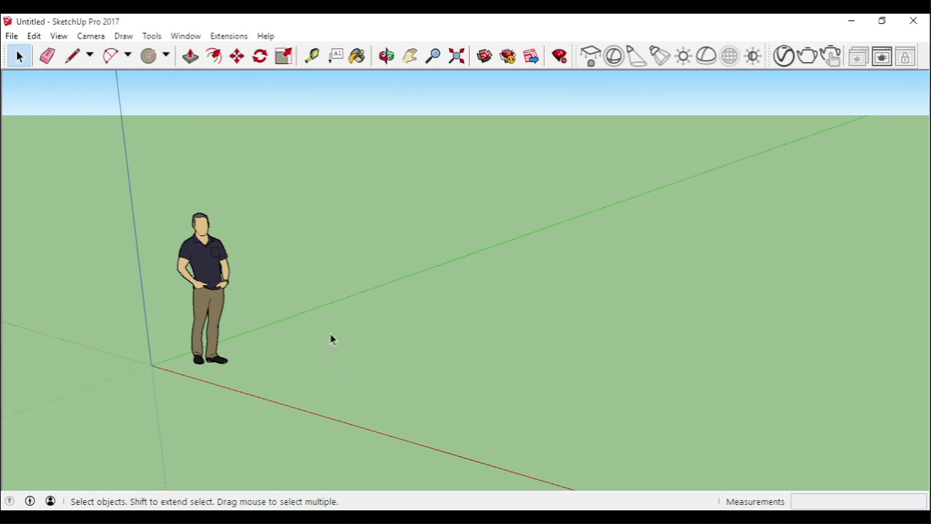
Examine the empty scene and its standing figure from different angles and distances
middle_drag(330, 339, 368, 332)
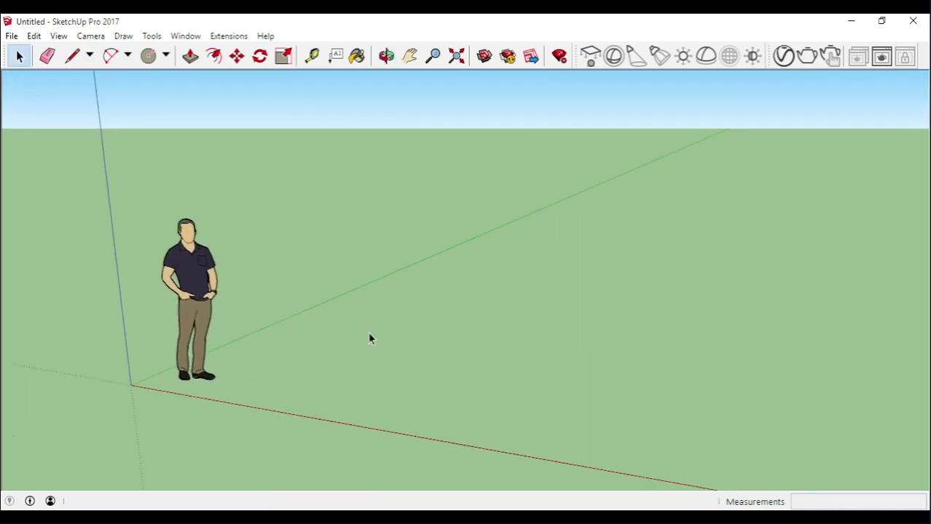
scroll(369, 333, down, 1)
scroll(369, 333, up, 3)
scroll(368, 333, down, 6)
scroll(368, 334, up, 4)
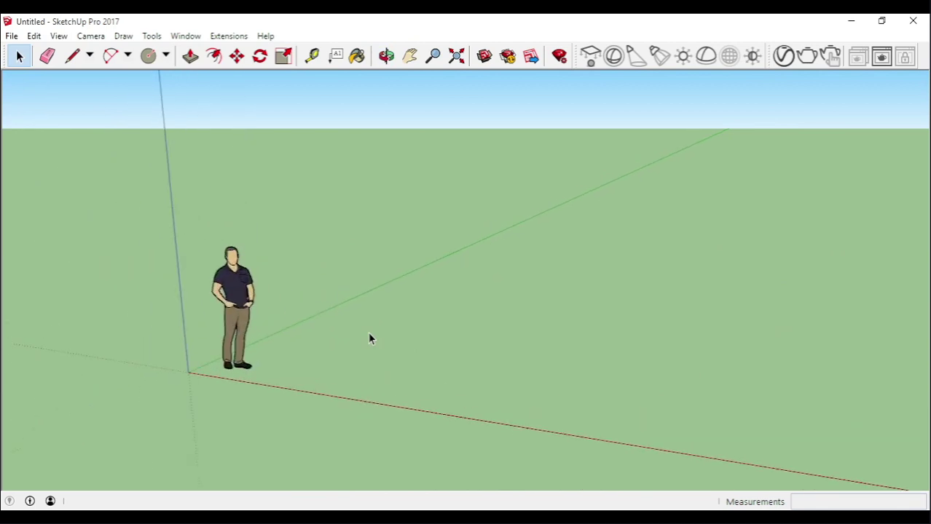
scroll(368, 335, down, 3)
scroll(368, 335, down, 3)
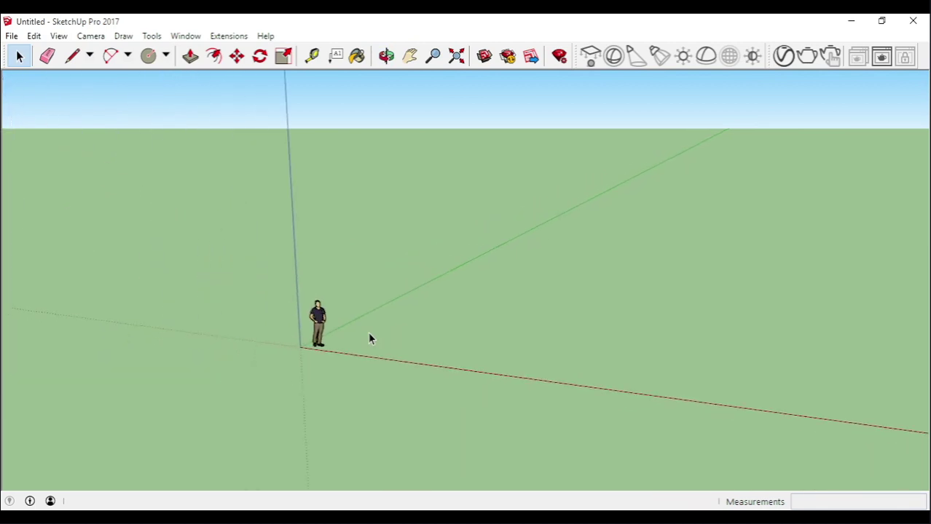
scroll(368, 335, up, 4)
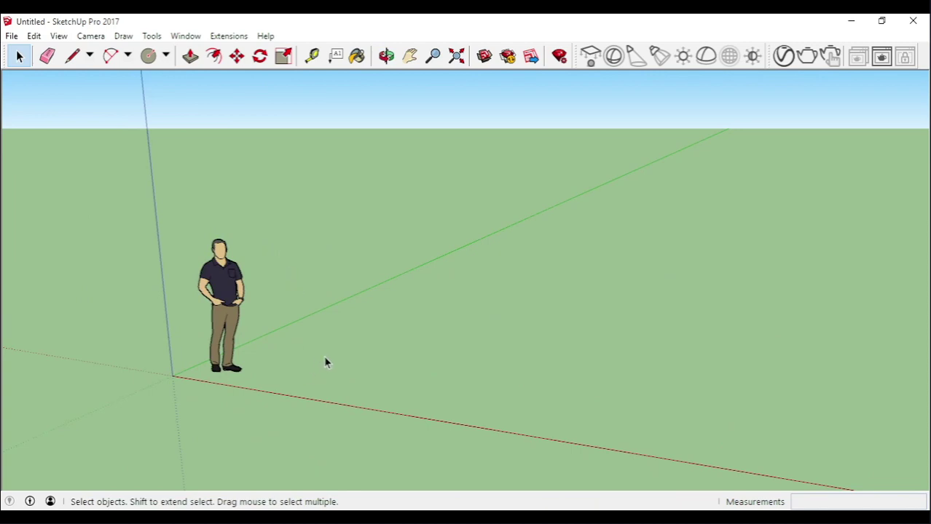
Delete the standing figure near the origin
middle_drag(347, 355, 366, 293)
scroll(342, 325, down, 3)
drag(230, 237, 299, 319)
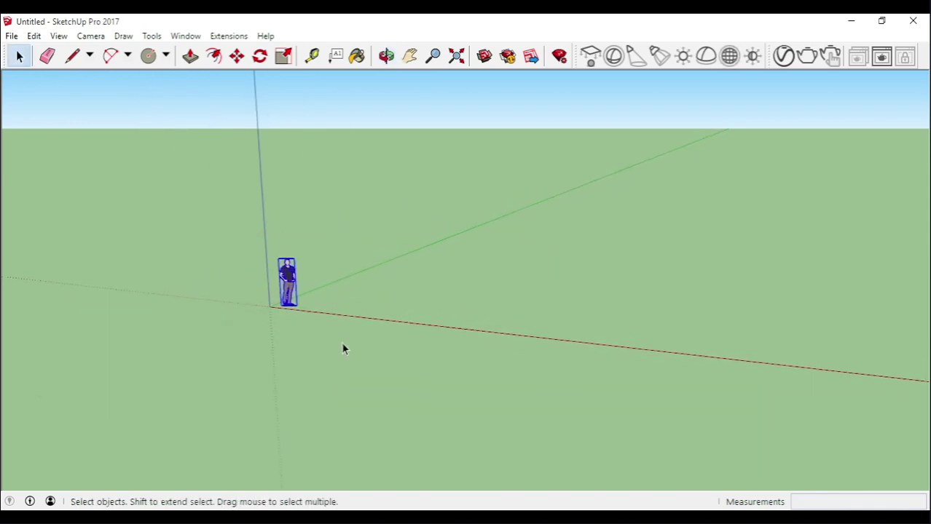
key(Delete)
Draw a single separate line on the ground between the red and green axes, near the origin
middle_drag(347, 312, 363, 283)
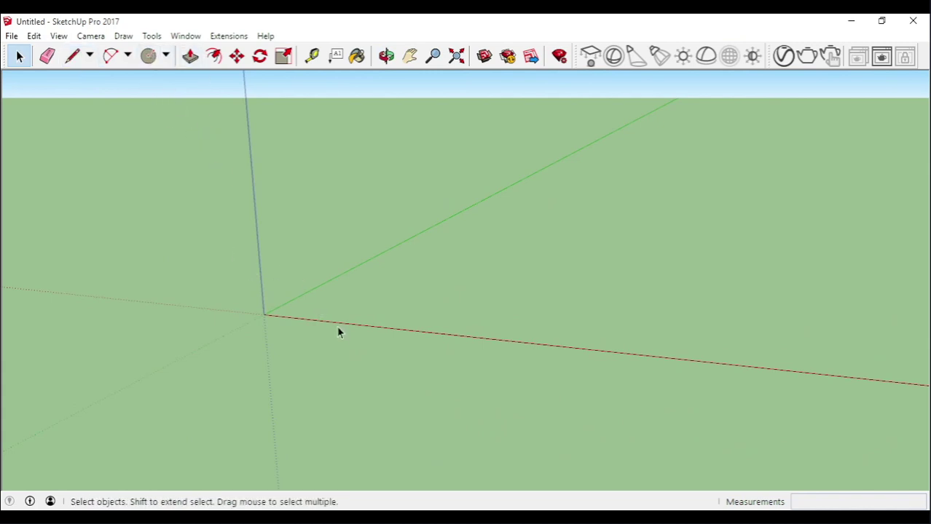
key(l)
click(373, 303)
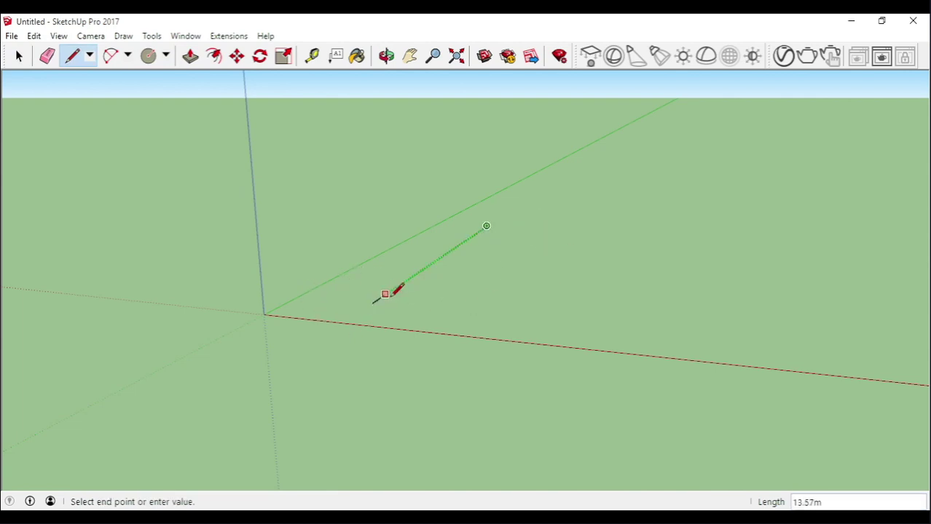
click(486, 226)
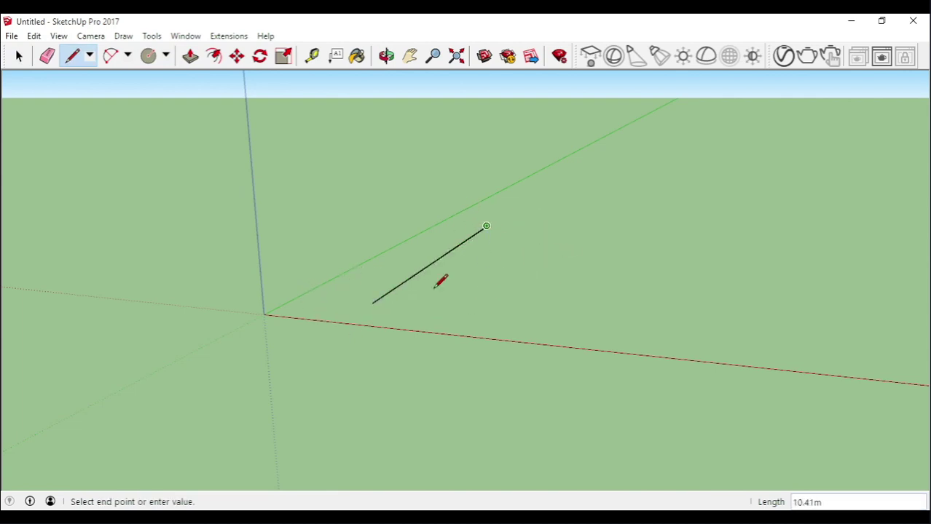
key(Escape)
Draw a closed four-sided face from connected lines on the ground beside the single line, further along the red axis
click(487, 304)
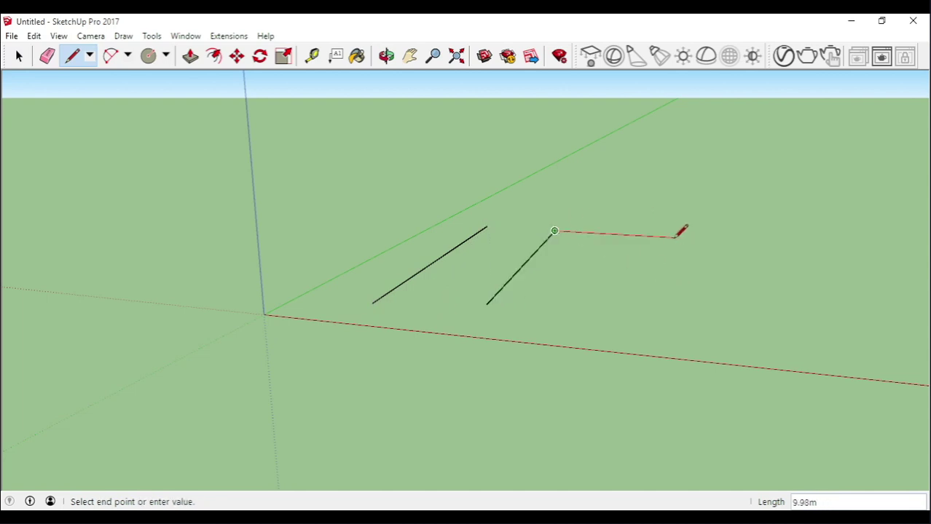
click(672, 238)
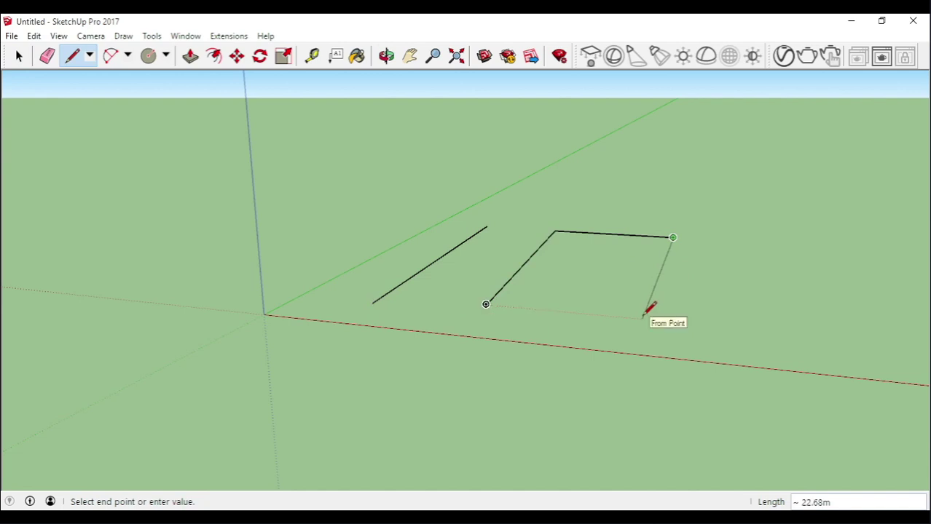
click(642, 318)
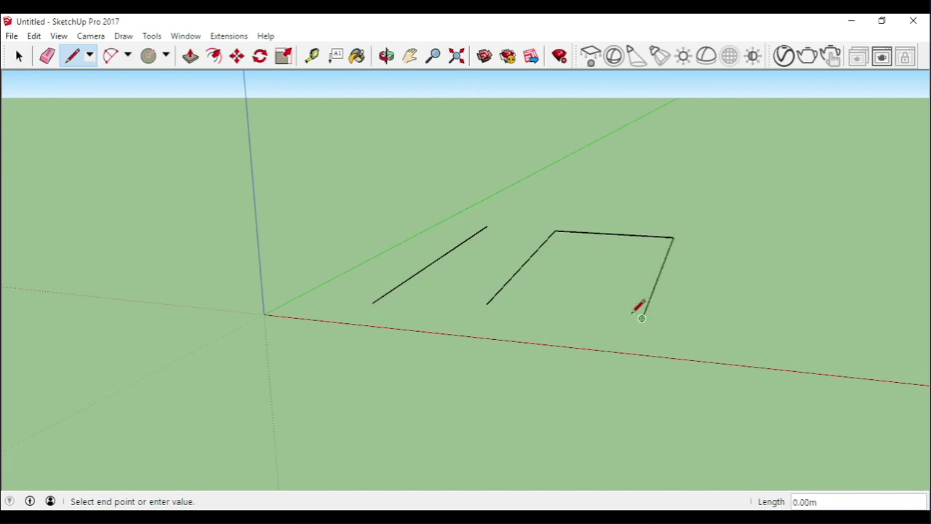
click(486, 304)
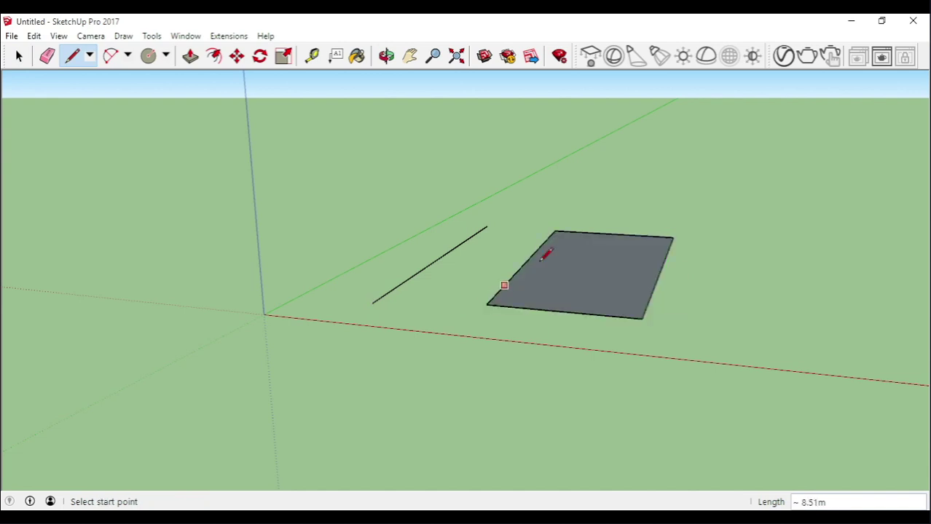
Draw two connected lines forming an open corner on the opposite side of the red axis, leaving the shape unclosed
click(366, 352)
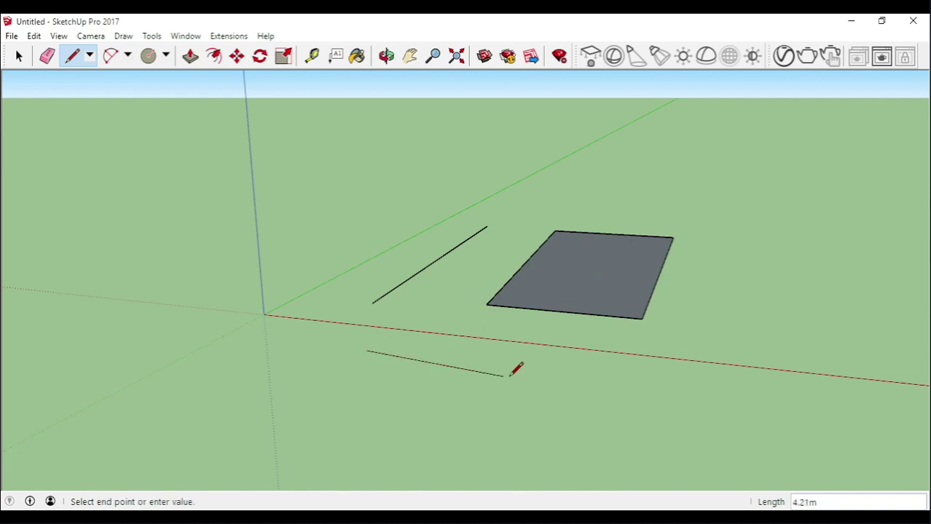
click(511, 378)
click(408, 423)
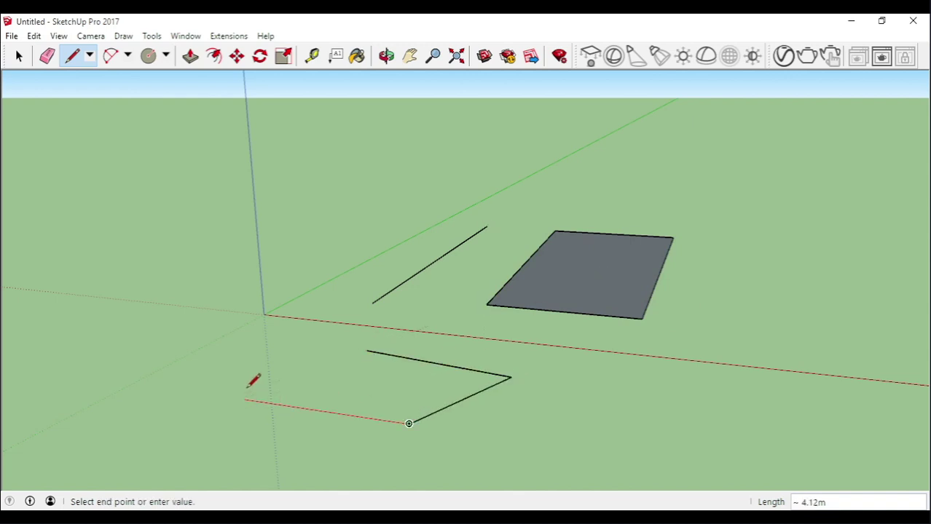
key(space)
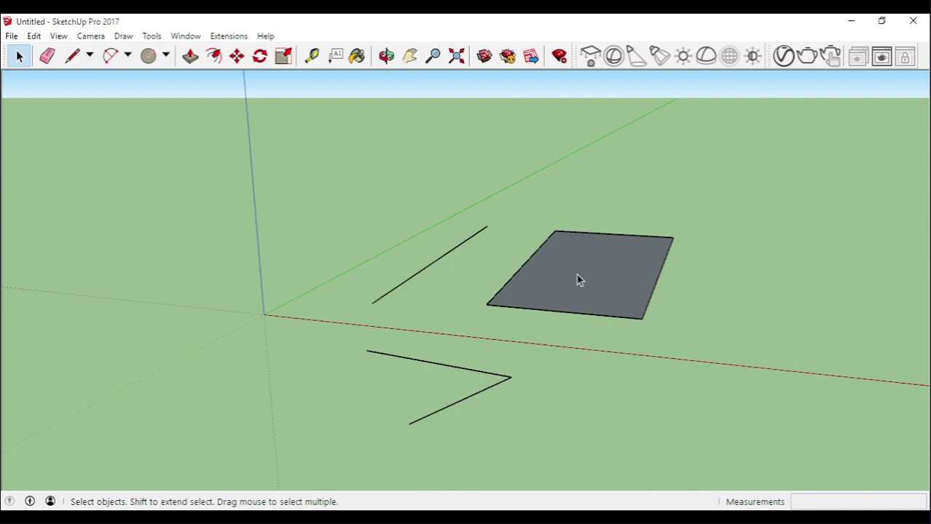
Draw a rectangle of about 5.52 m by 11.13 m on the ground beside the four-sided face
key(r)
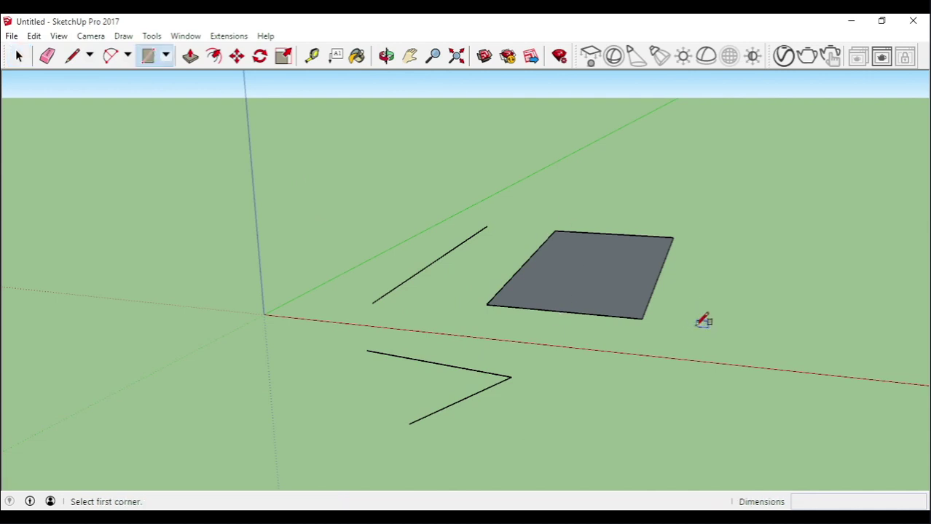
click(698, 321)
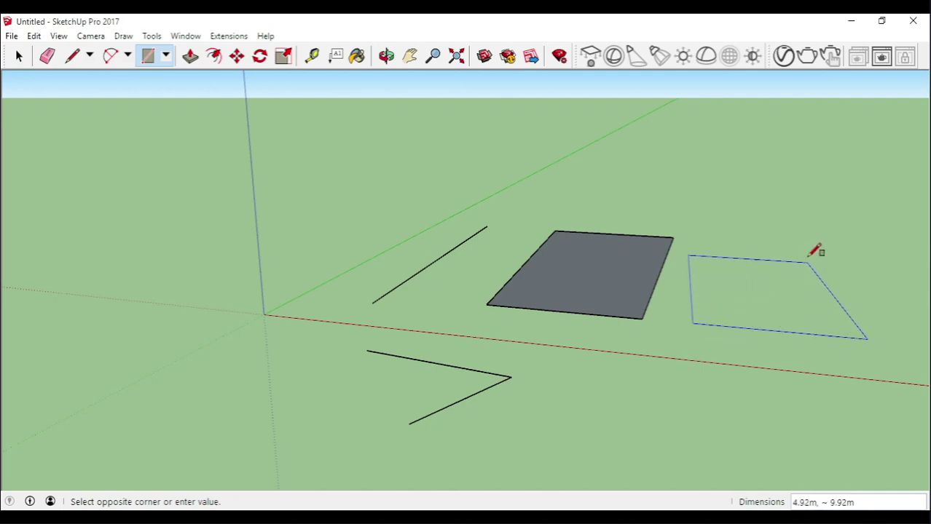
middle_drag(813, 251, 518, 301)
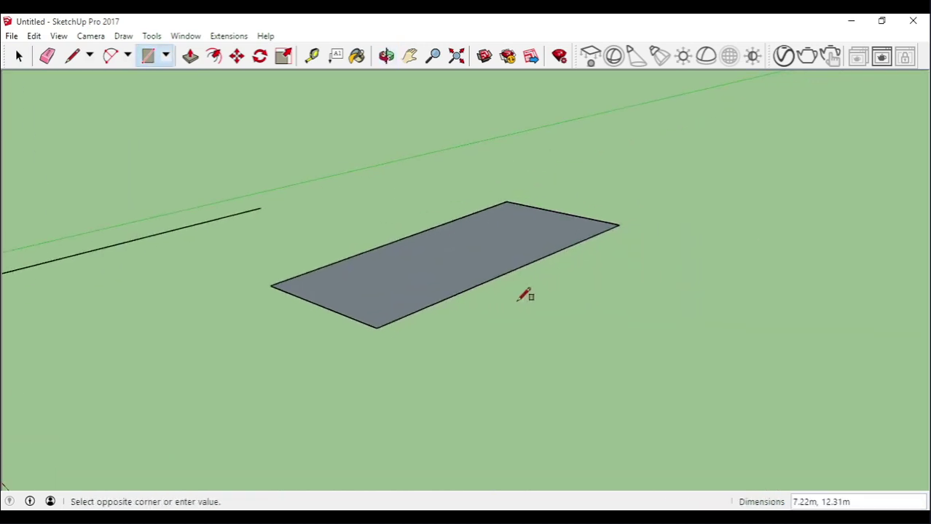
scroll(517, 301, down, 3)
key(Escape)
click(434, 378)
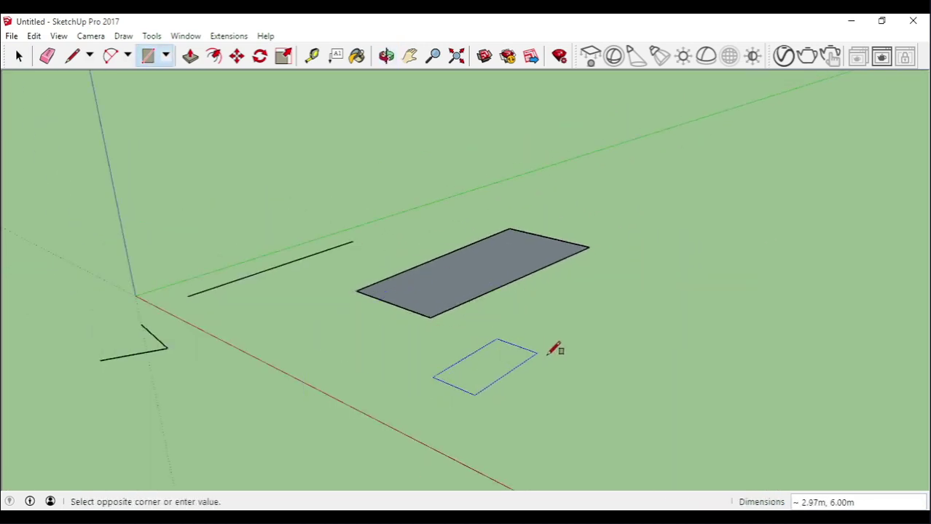
click(625, 334)
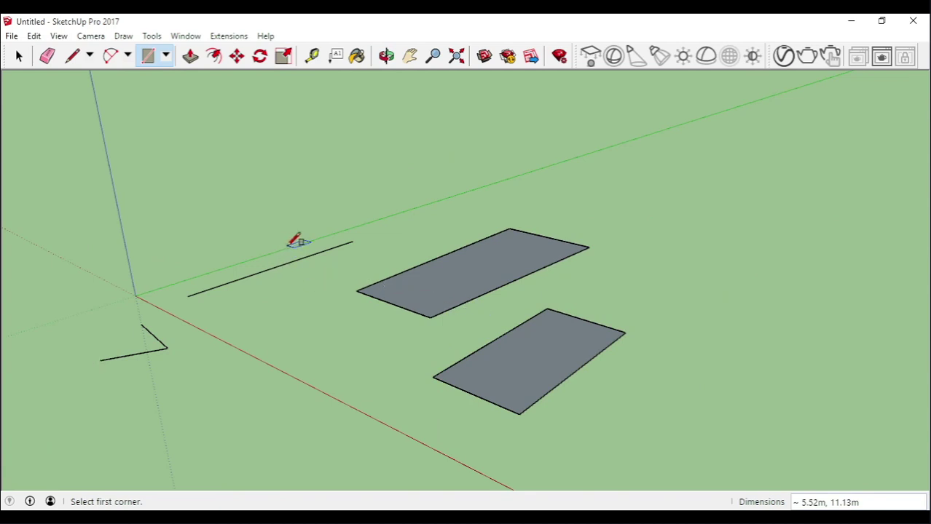
Draw a circle with a radius of about 3.77 m on the ground beyond the two faces
key(c)
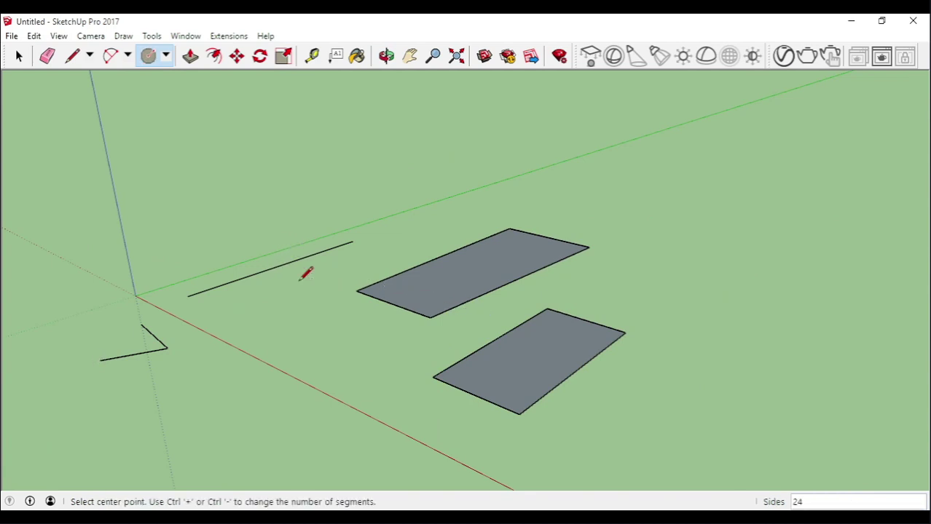
click(685, 283)
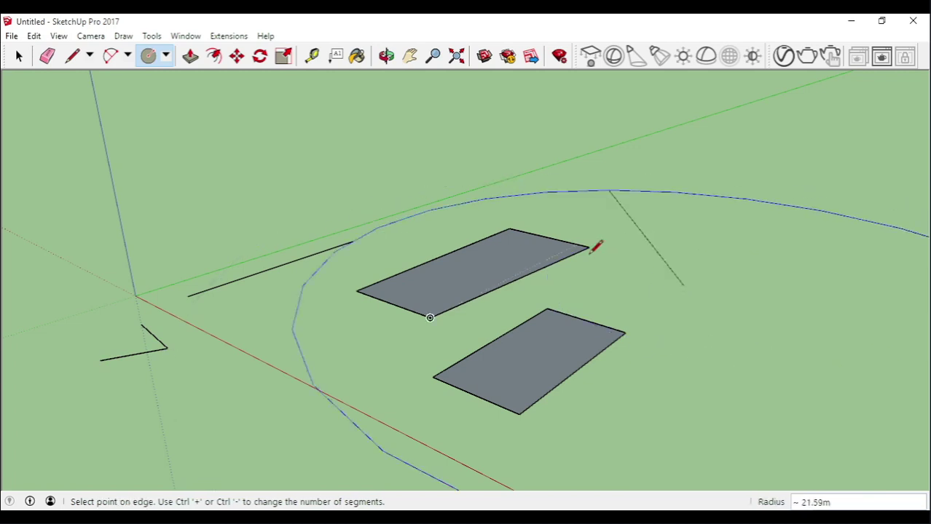
click(631, 276)
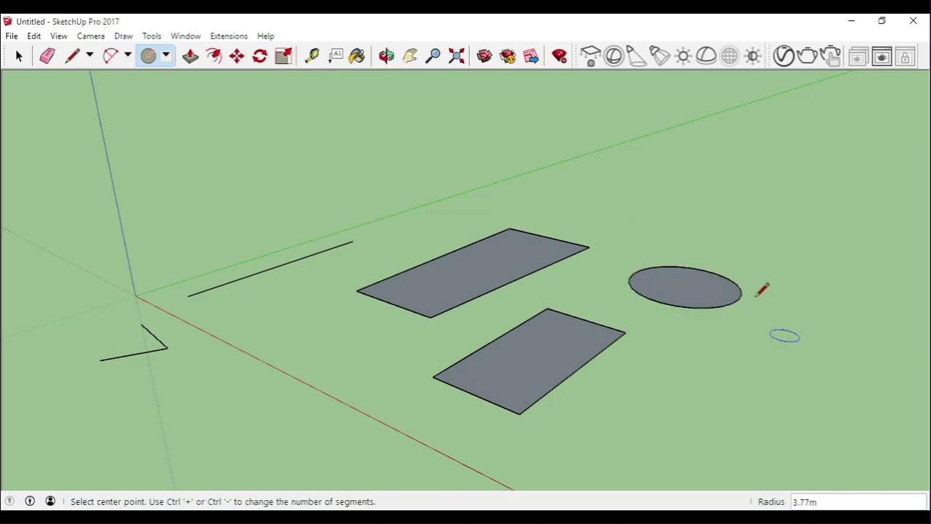
key(space)
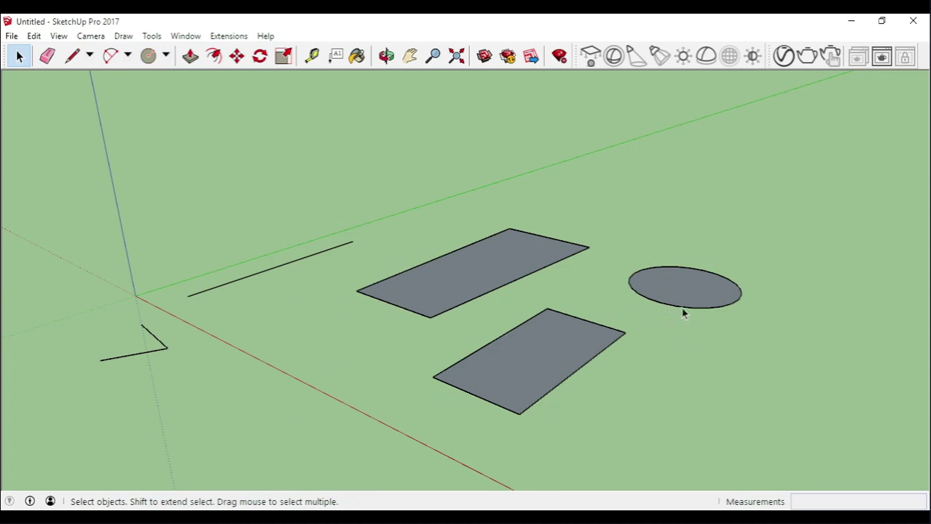
click(490, 284)
click(536, 338)
click(510, 258)
click(539, 352)
click(503, 262)
click(538, 354)
Delete the rectangle's long edge farther from the four-sided face and undo the deletion
click(590, 363)
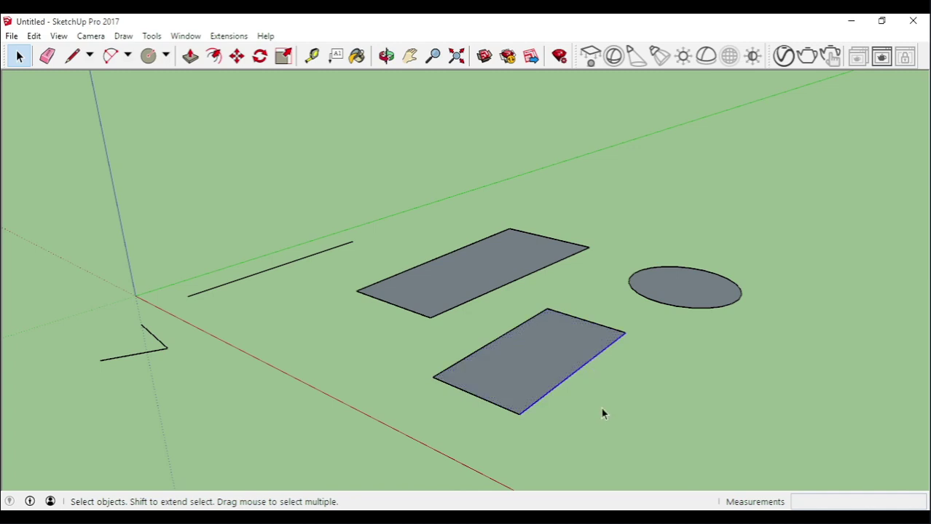
key(Delete)
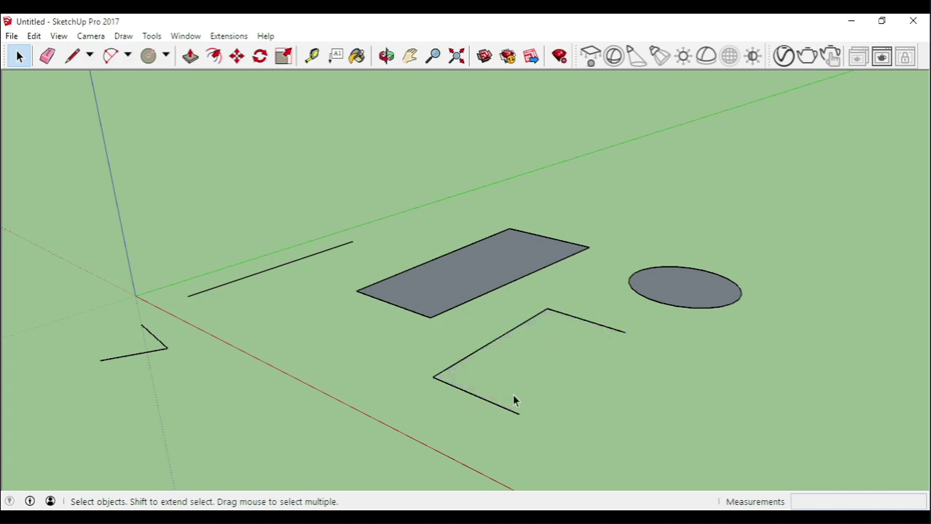
key(ctrl+z)
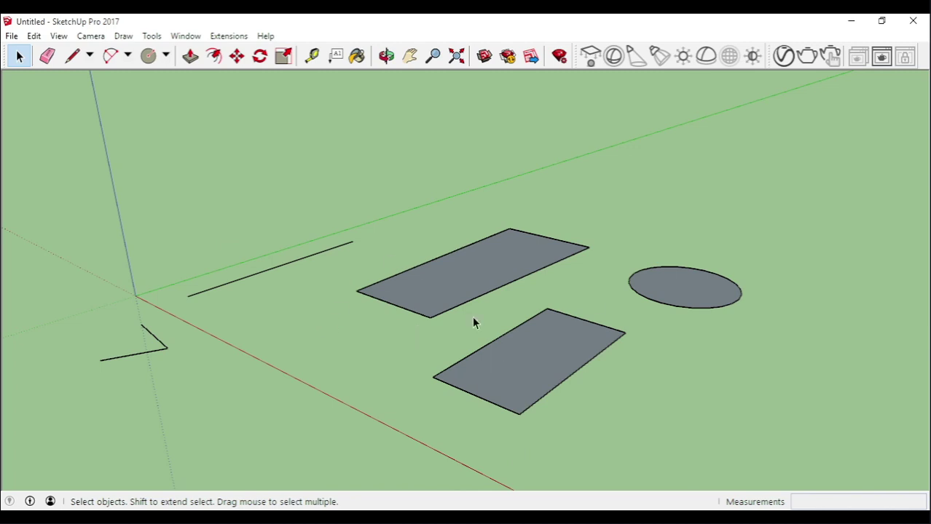
Draw a 10 m line parallel to the green axis on the open ground beyond the faces and select it
middle_drag(375, 315, 390, 346)
key(l)
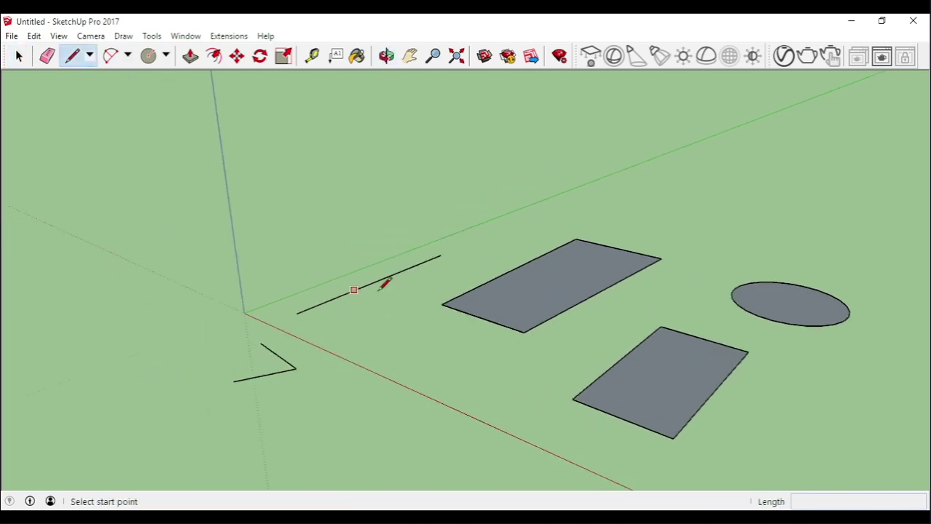
middle_drag(584, 274, 443, 292)
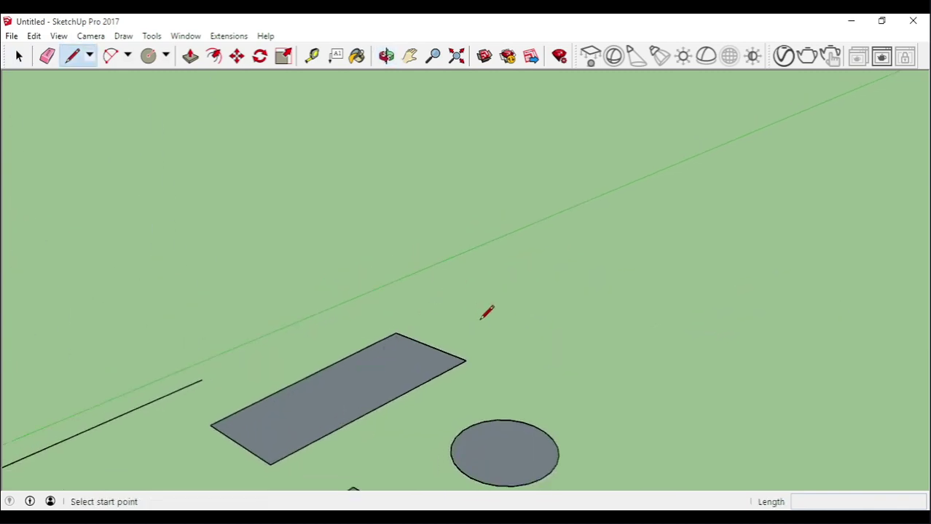
scroll(495, 327, down, 3)
middle_drag(513, 354, 409, 313)
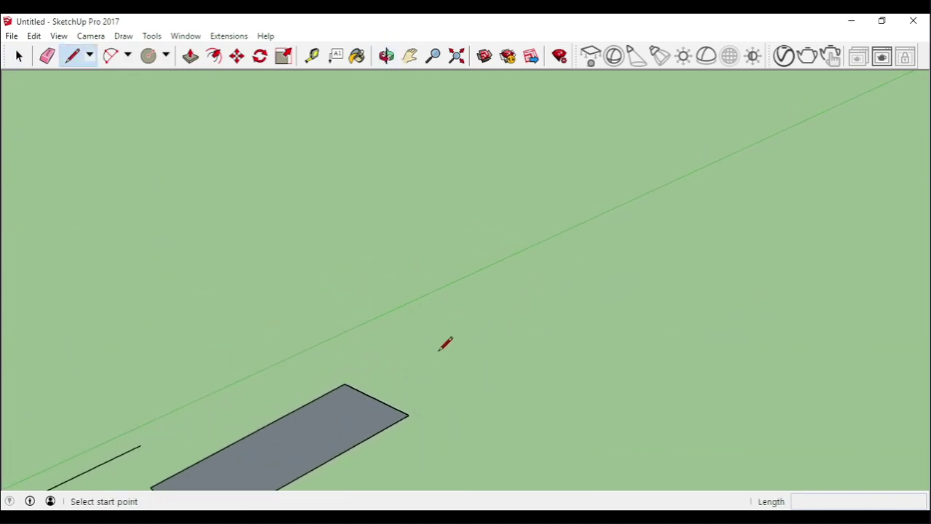
click(472, 355)
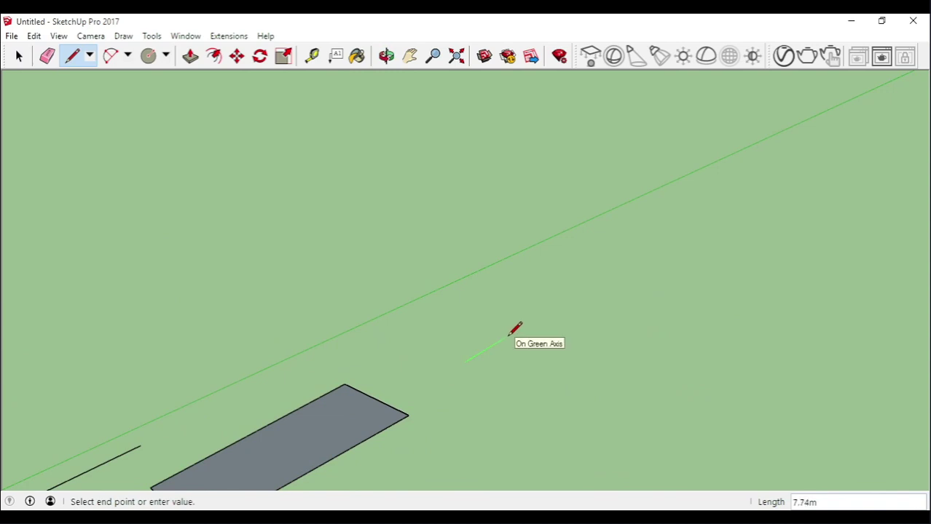
text(10)
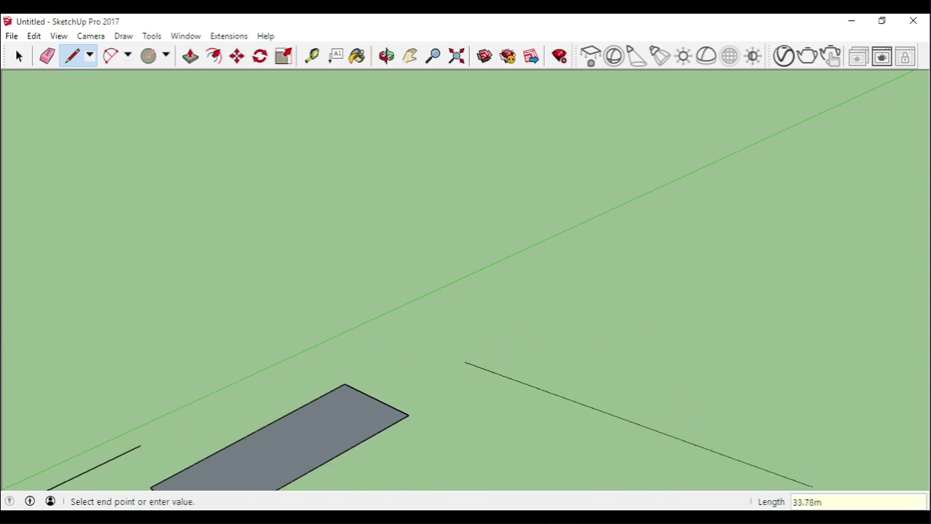
click(518, 330)
key(space)
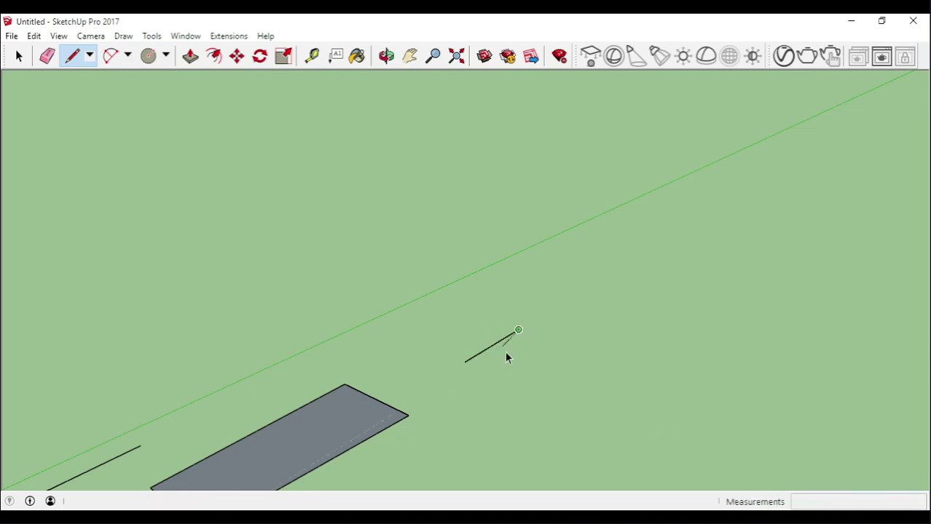
scroll(504, 350, up, 2)
click(496, 340)
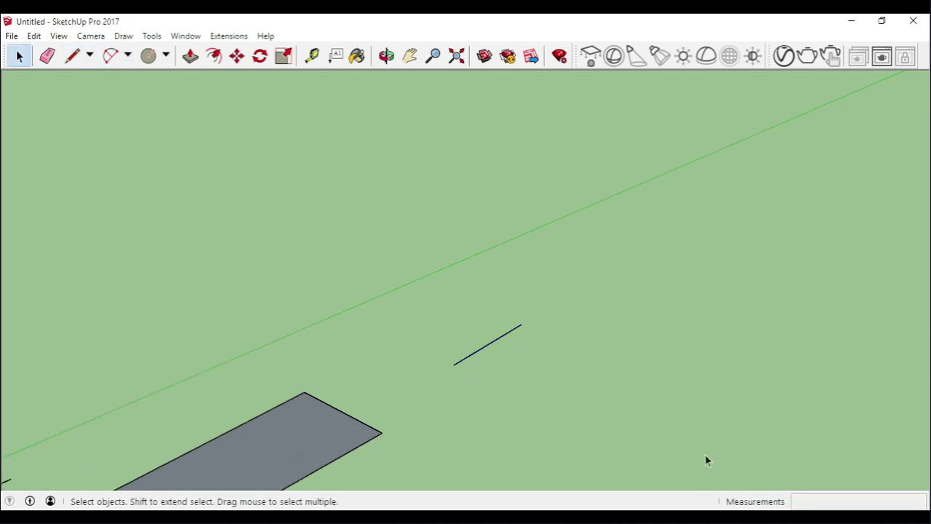
scroll(560, 429, down, 5)
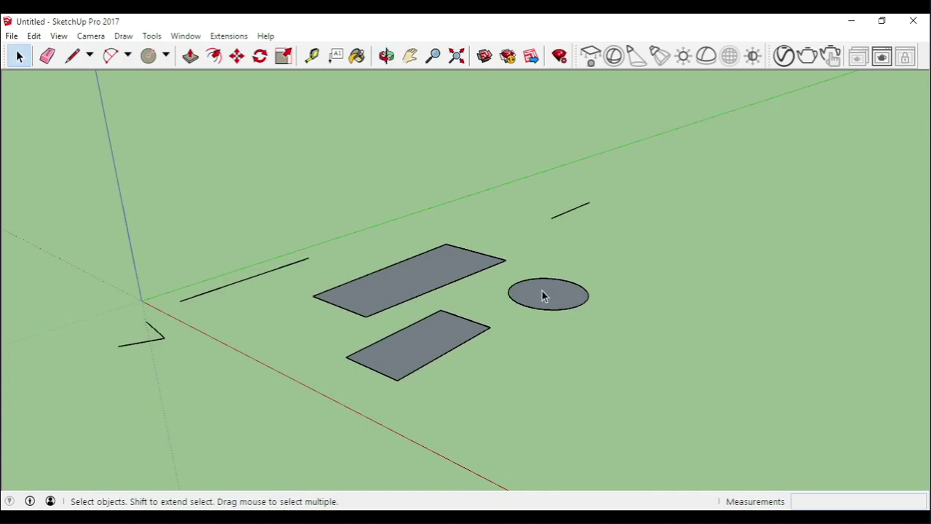
key(l)
click(604, 240)
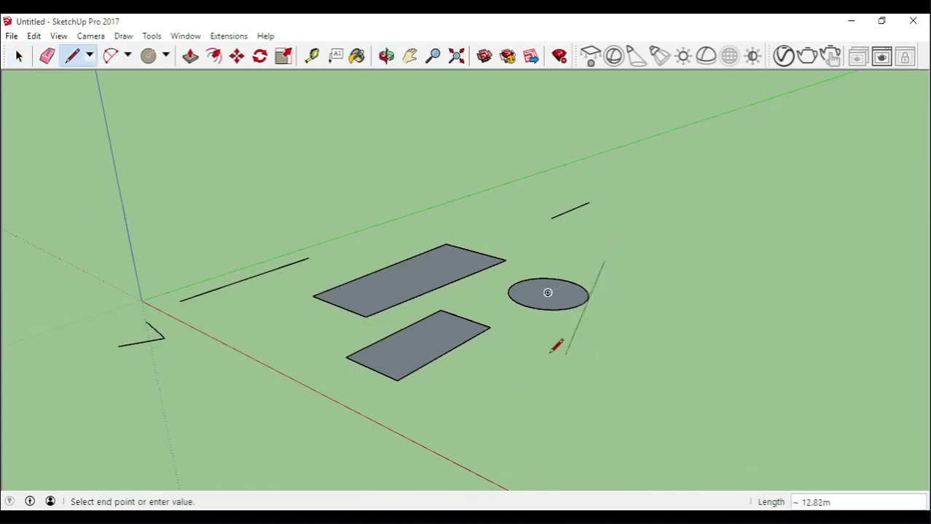
key(Escape)
key(space)
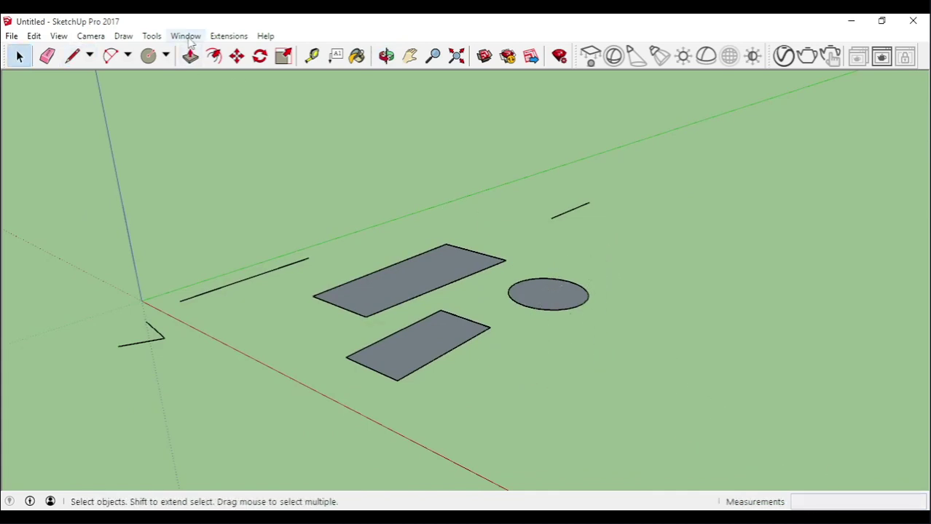
Set the model's length units to decimal cm with a precision of 0.0cm
click(186, 37)
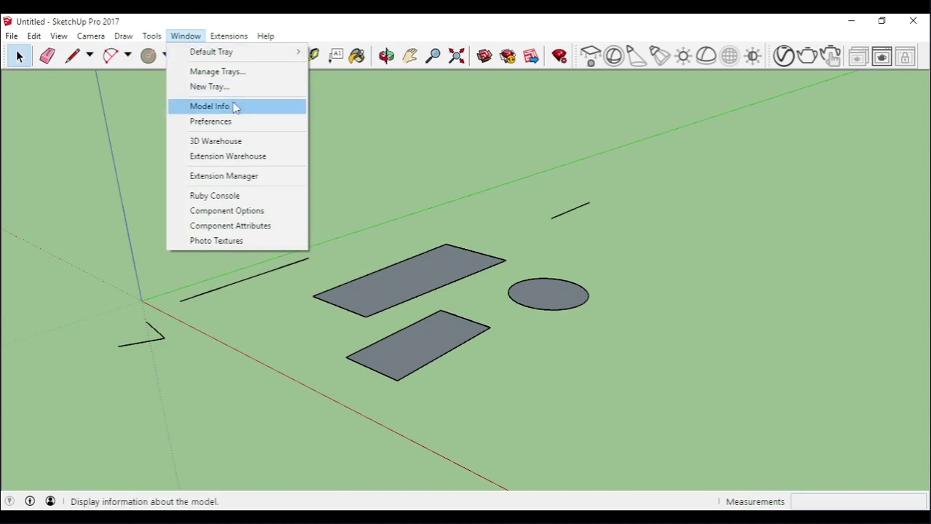
click(235, 107)
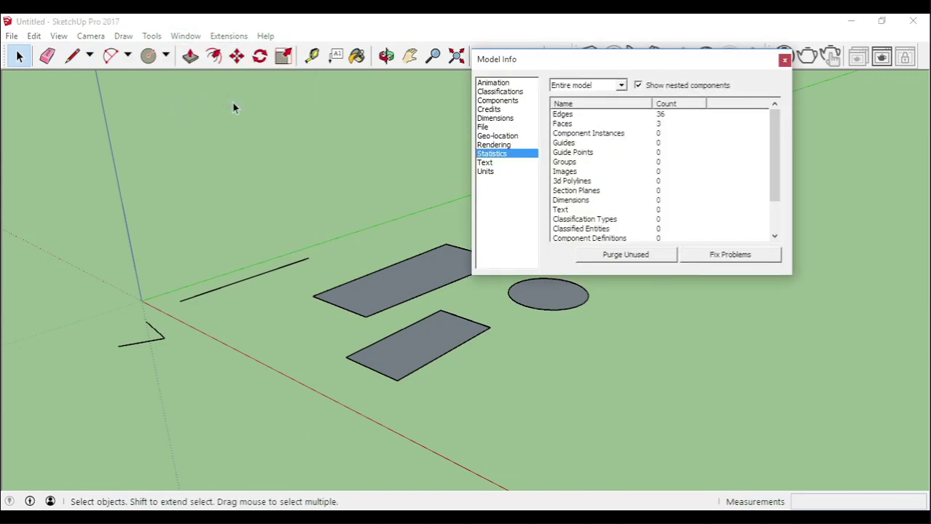
click(492, 173)
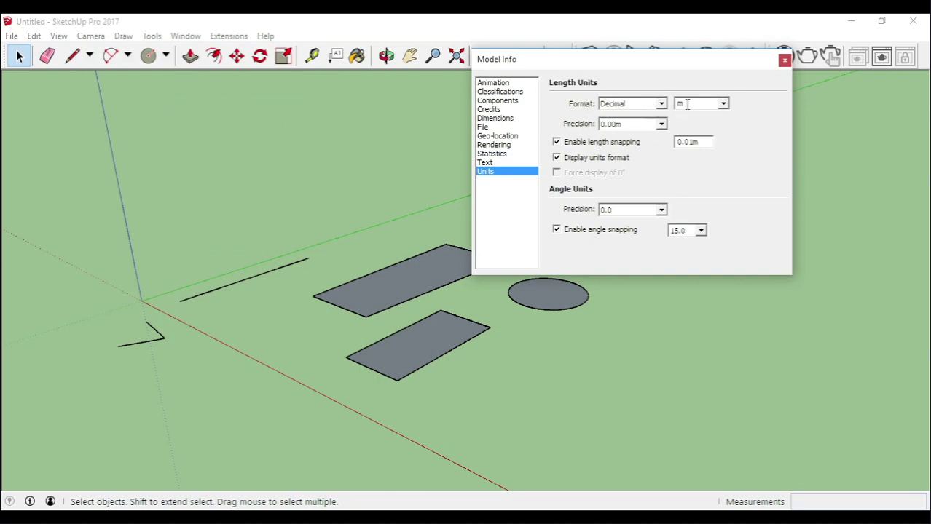
click(724, 104)
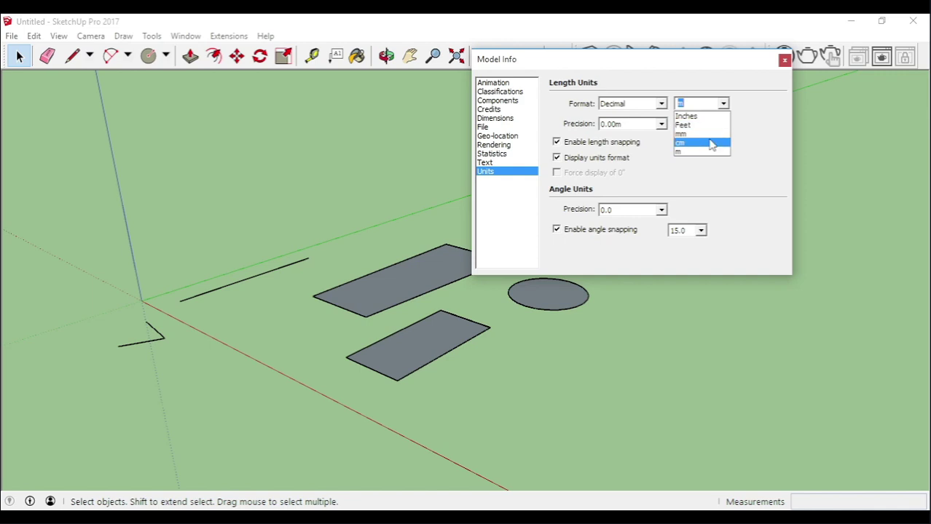
click(712, 143)
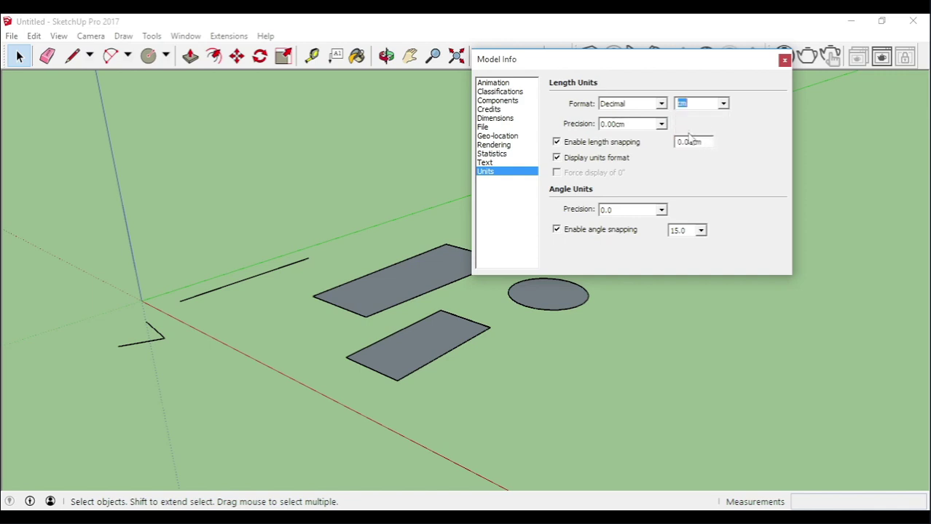
click(663, 125)
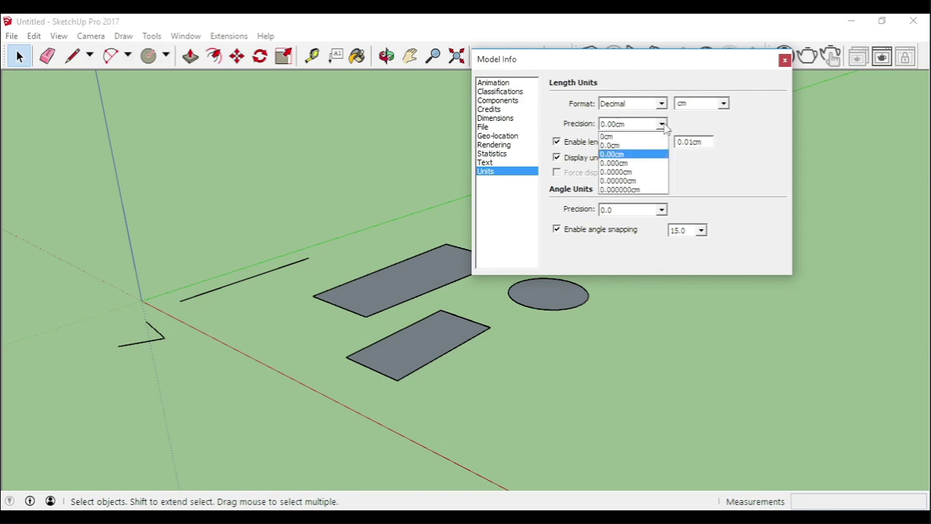
click(640, 146)
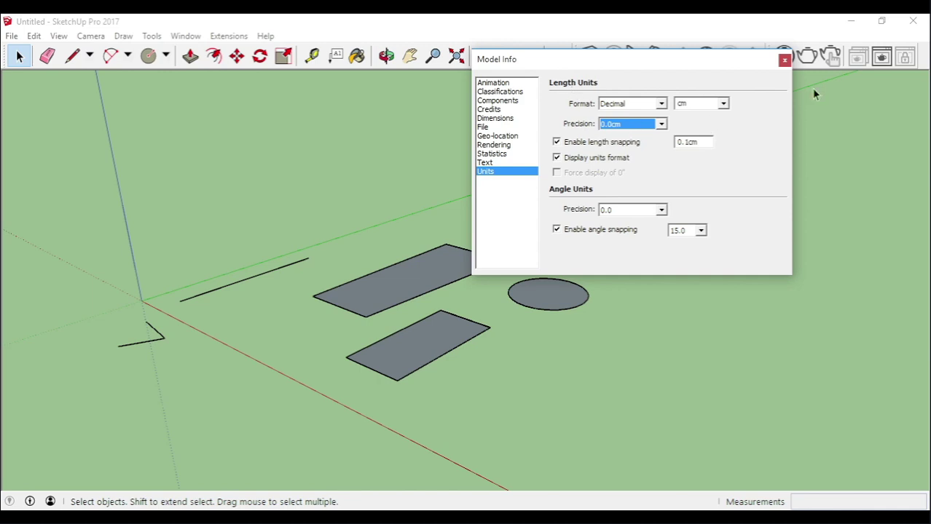
click(784, 59)
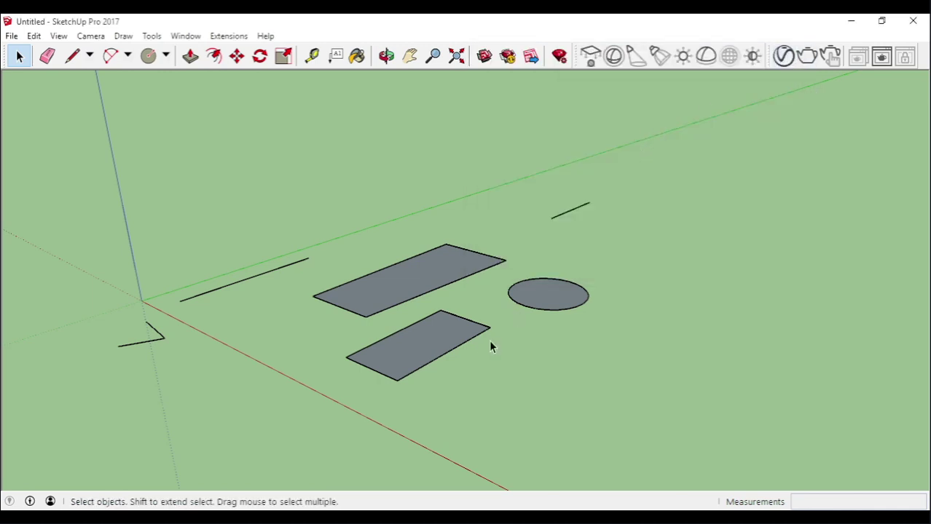
key(l)
click(545, 361)
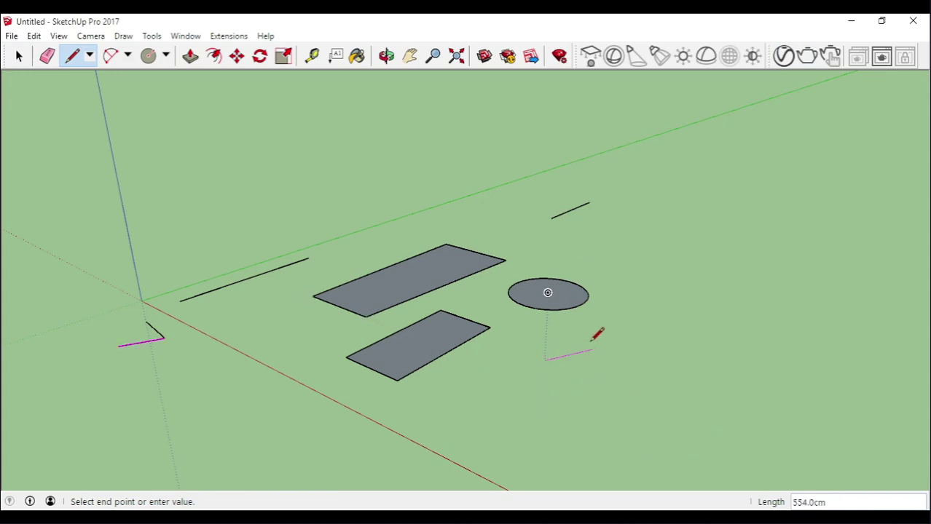
key(space)
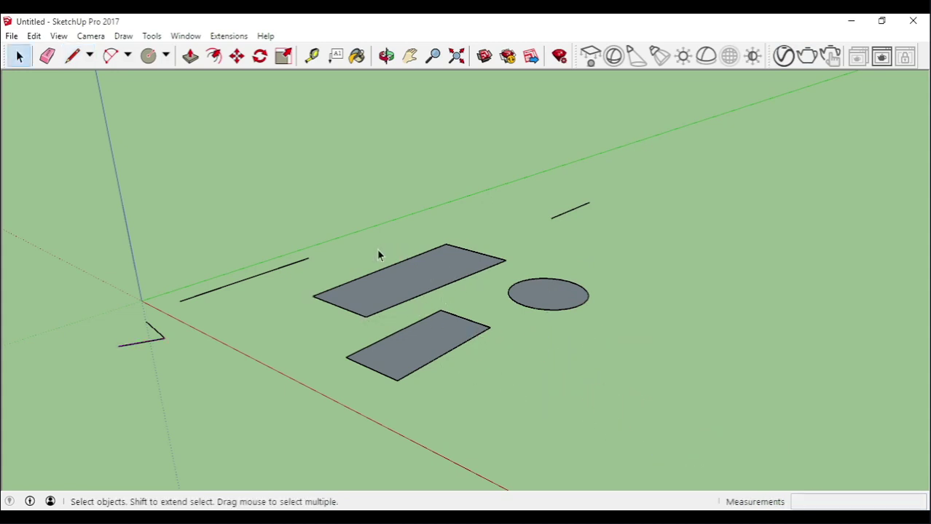
Delete all the lines and faces drawn so far to empty the model
mouse_move(73, 159)
mouse_down()
mouse_move(313, 289)
mouse_move(740, 403)
mouse_up()
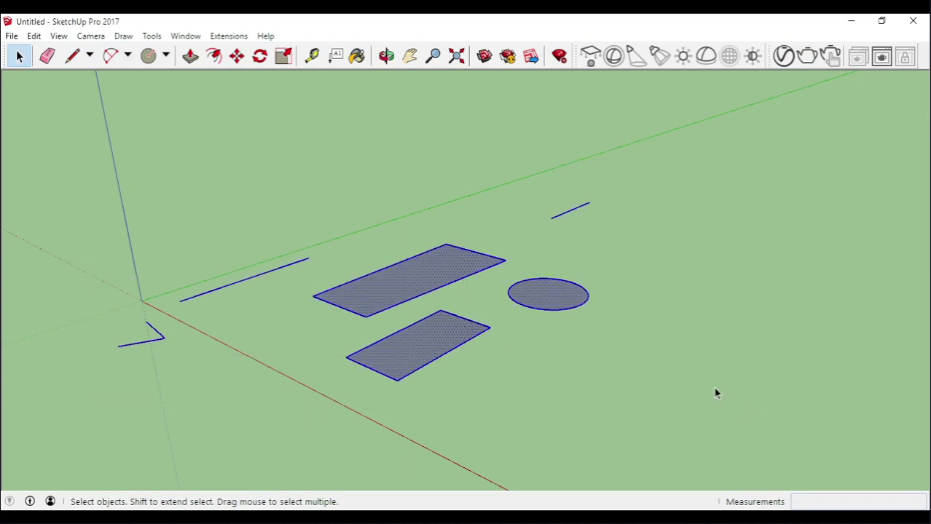
key(Delete)
scroll(197, 302, up, 2)
mouse_move(197, 301)
shift+middle_down()
mouse_move(353, 324)
mouse_move(384, 337)
shift+middle_up()
scroll(375, 325, up, 1)
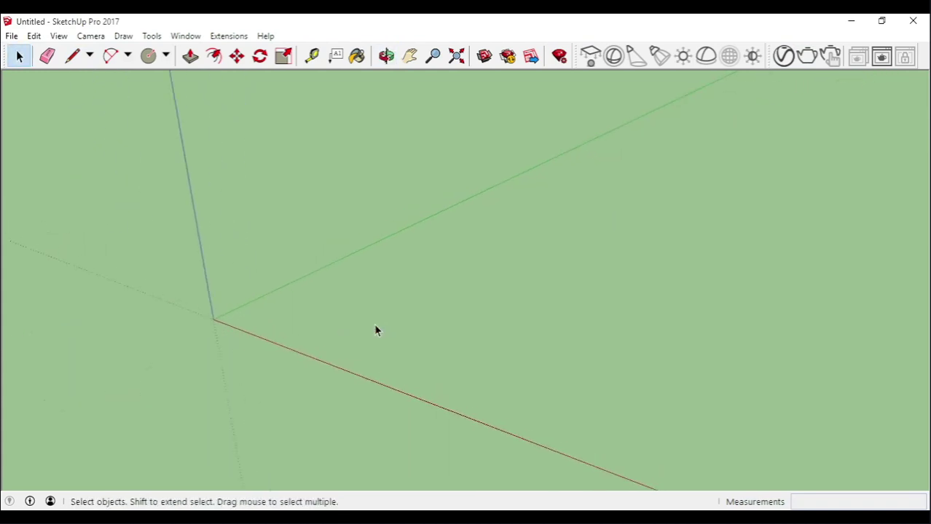
Draw a rectangle on the open ground between the red and green axes
key(r)
click(320, 308)
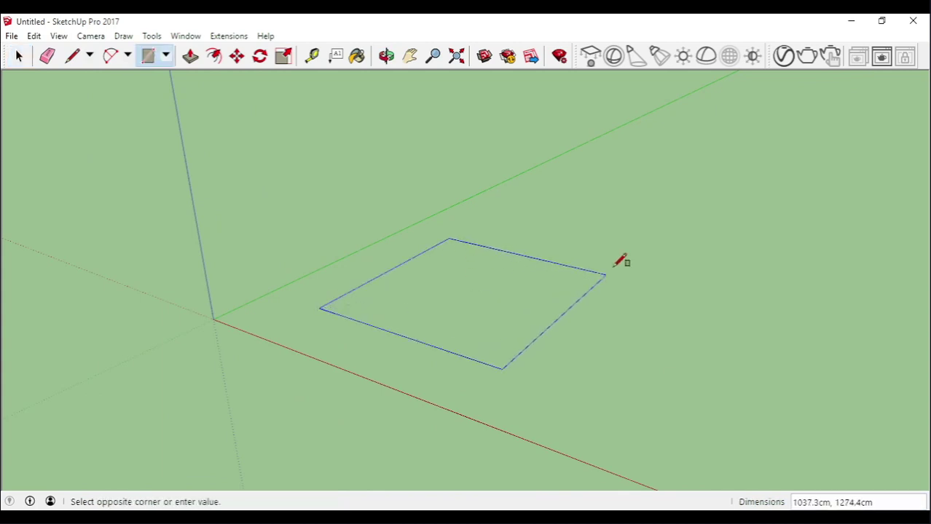
click(613, 267)
Erase the rectangle's two edges farthest from the origin in one stroke and undo the erasure
key(e)
mouse_move(579, 325)
mouse_down()
mouse_move(565, 293)
mouse_move(586, 312)
mouse_move(546, 287)
mouse_move(517, 205)
mouse_move(581, 295)
mouse_up()
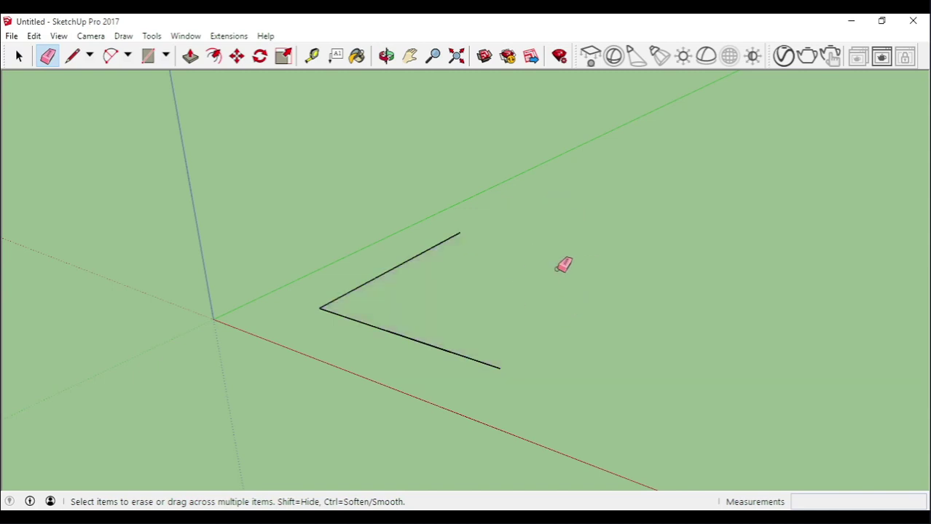
key(ctrl+z)
key(space)
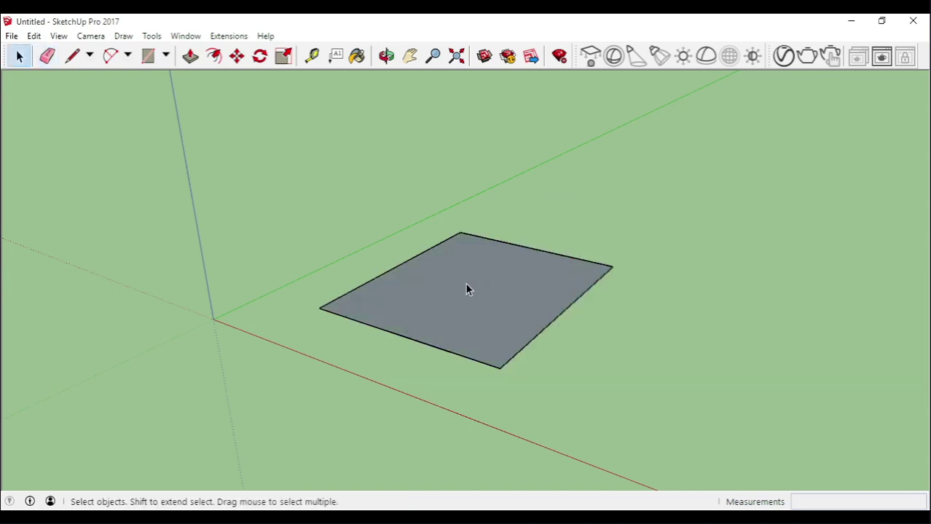
Delete the rectangle's face with its two far edges, followed by the two remaining edges
click(508, 285)
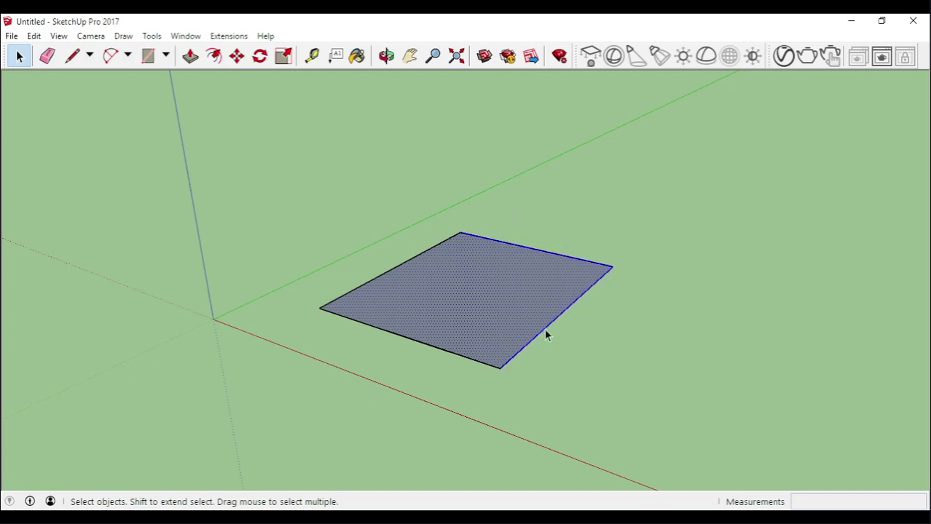
key(Delete)
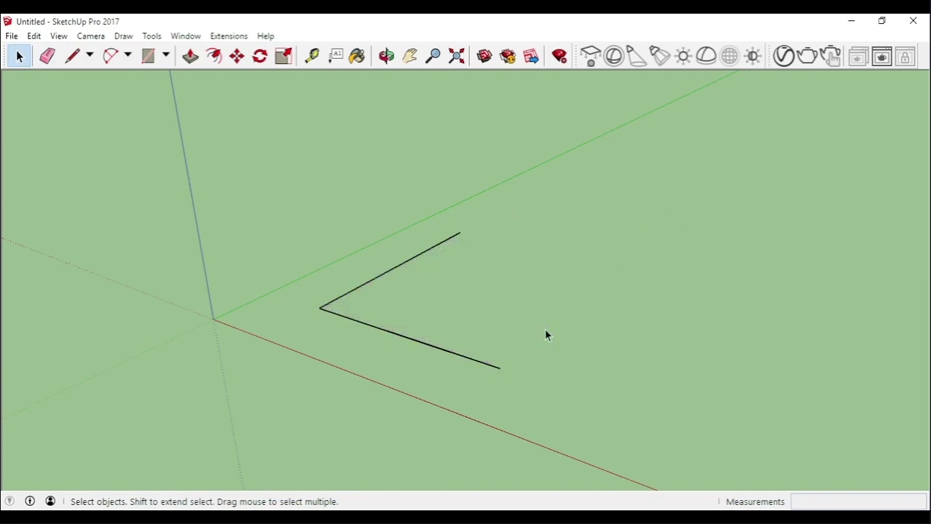
drag(486, 119, 349, 347)
key(Delete)
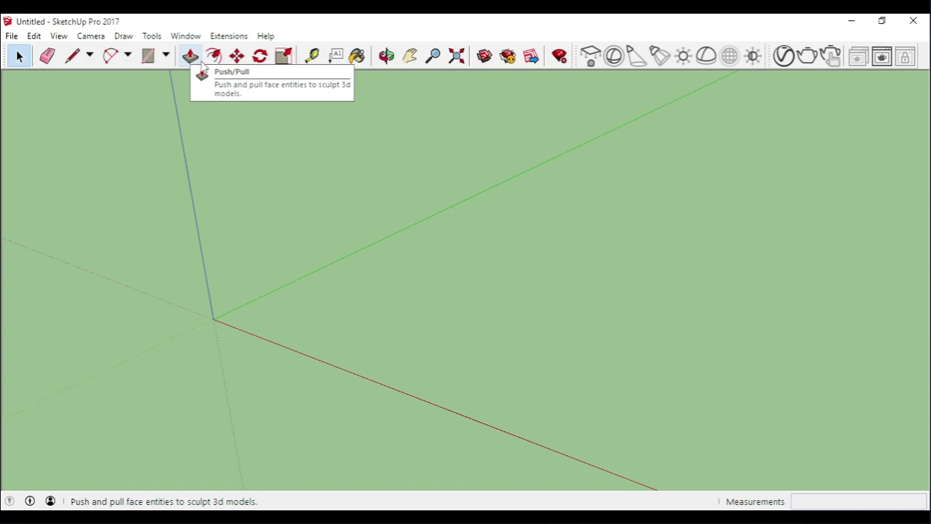
Draw a rectangle of about 1731 cm by 691 cm on the ground between the red and green axes
mouse_move(447, 332)
shift+middle_down()
mouse_move(364, 308)
mouse_move(378, 315)
shift+middle_up()
scroll(357, 295, down, 2)
key(r)
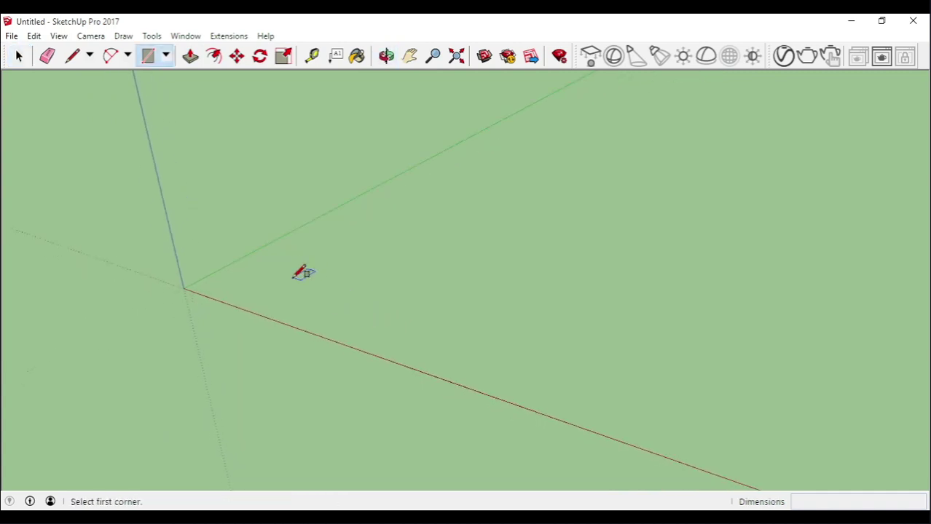
click(293, 278)
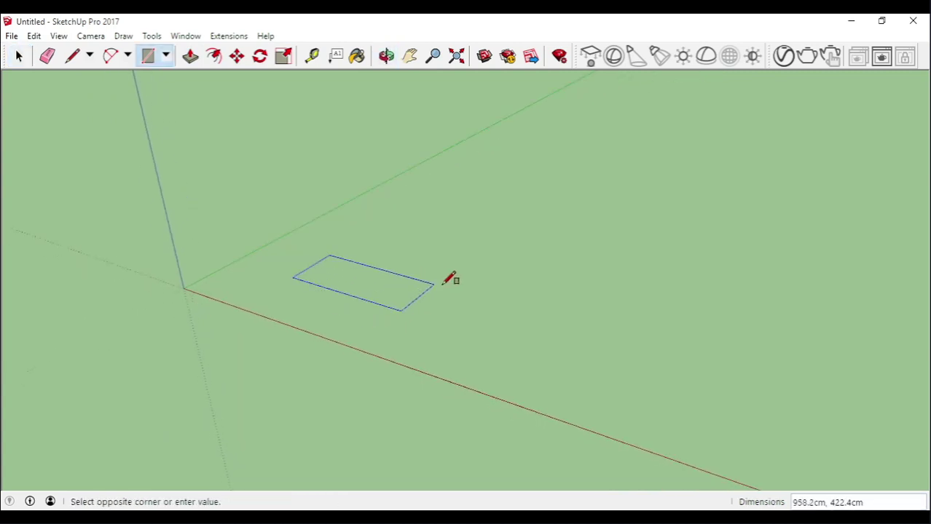
click(554, 294)
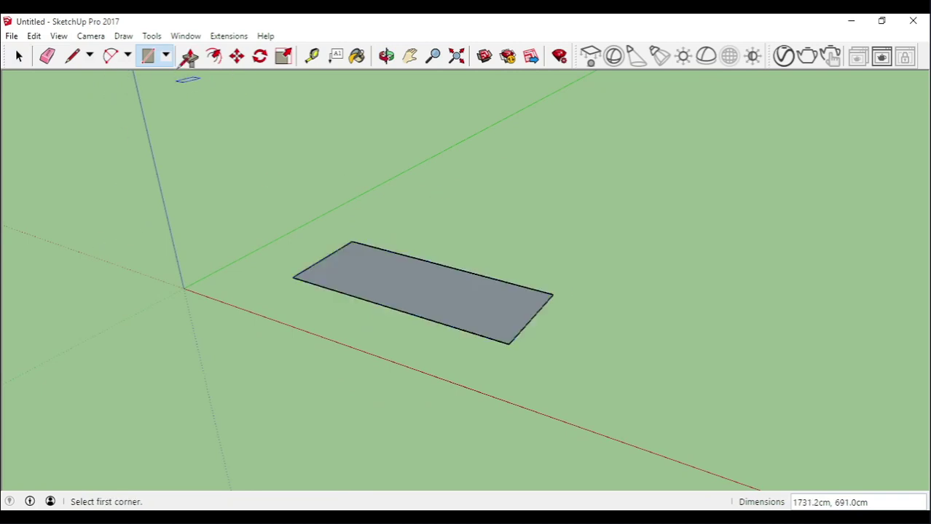
key(space)
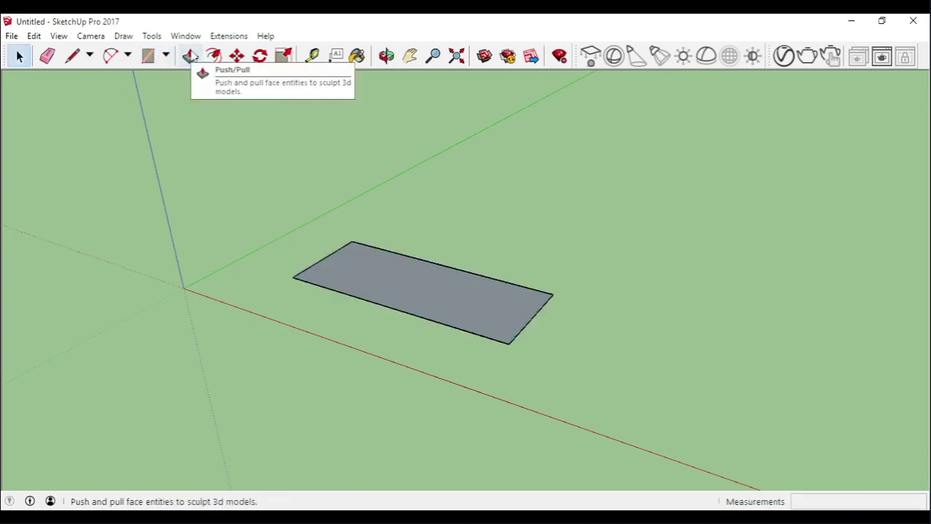
Push/Pull the rectangle's face upward by 2000 cm to form a tall box
click(190, 56)
mouse_move(442, 332)
middle_down()
mouse_move(451, 339)
mouse_move(426, 353)
mouse_move(433, 341)
middle_up()
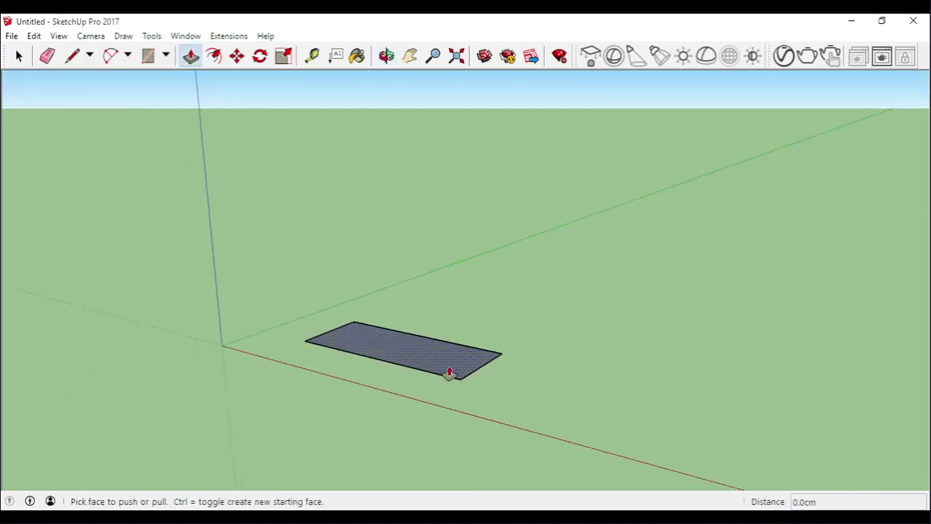
click(407, 354)
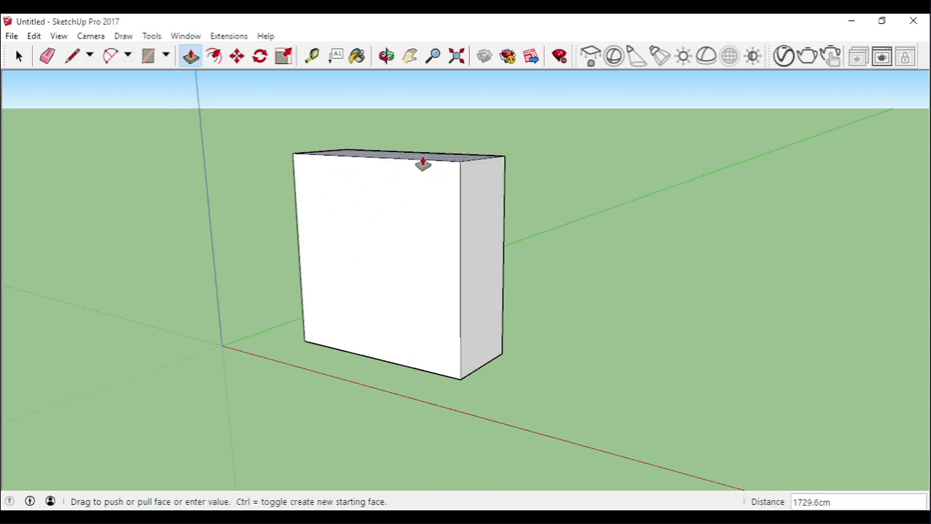
text(2000)
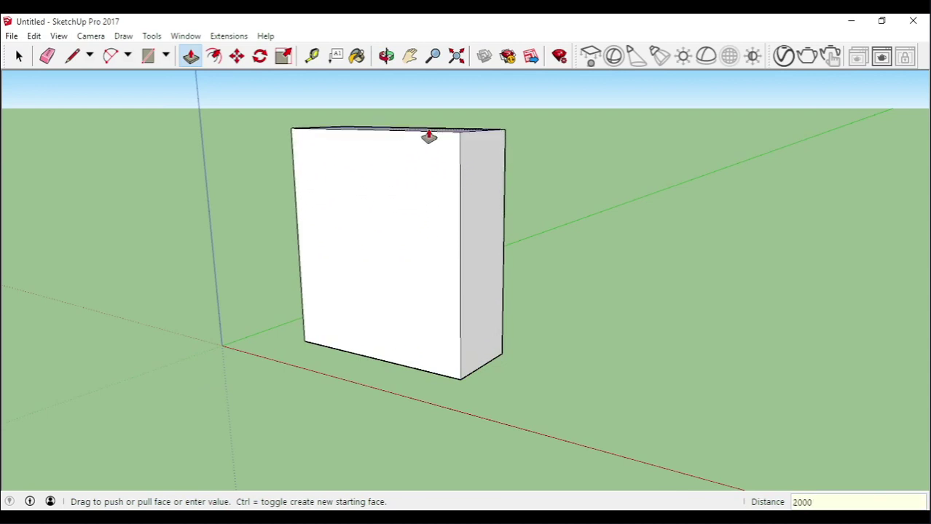
key(Return)
middle_drag(477, 211, 490, 290)
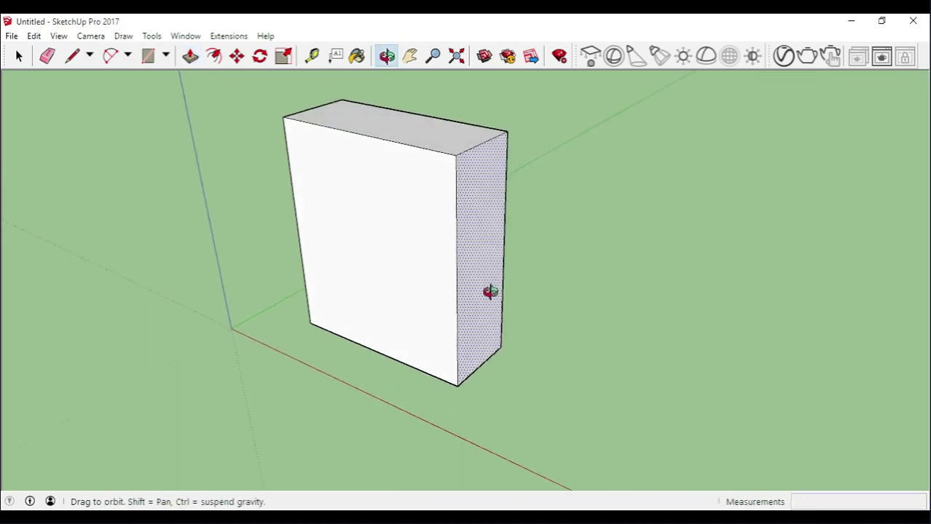
key(space)
middle_drag(473, 252, 529, 248)
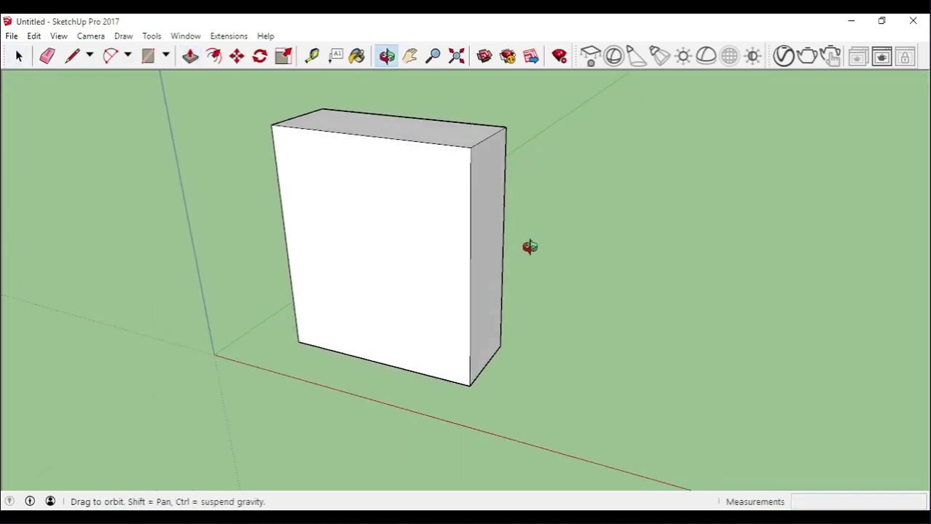
key(space)
scroll(345, 203, up, 2)
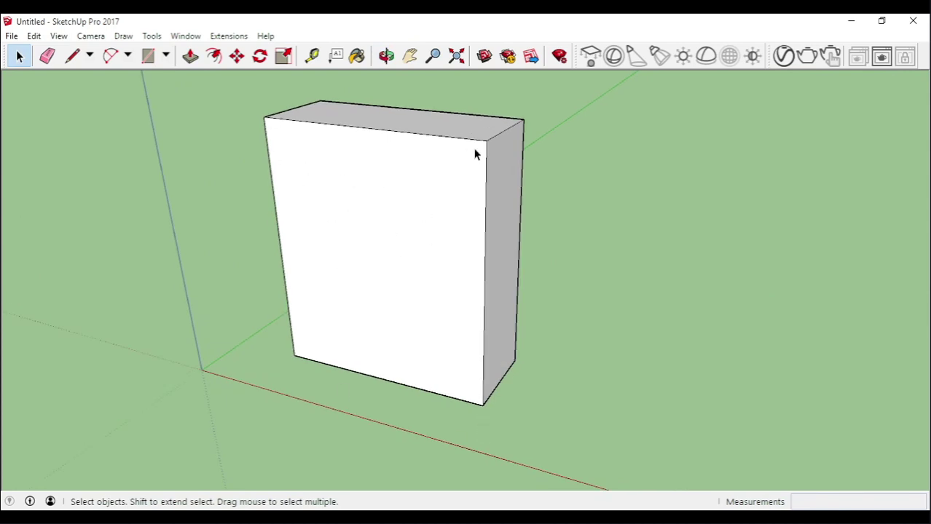
scroll(326, 209, up, 3)
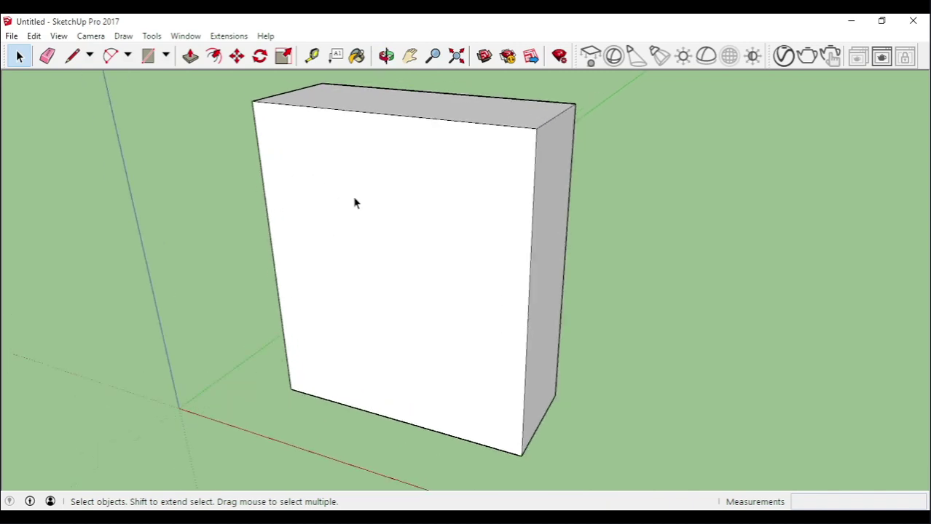
key(f)
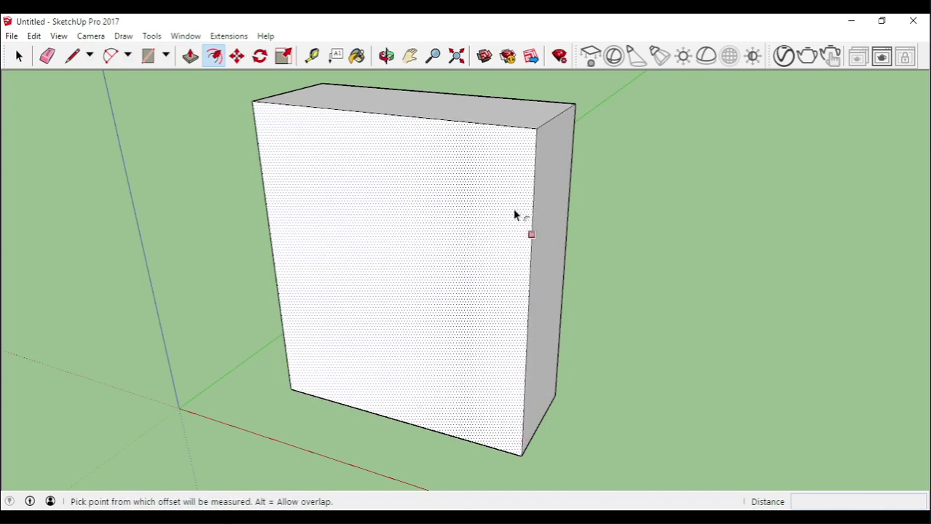
click(364, 140)
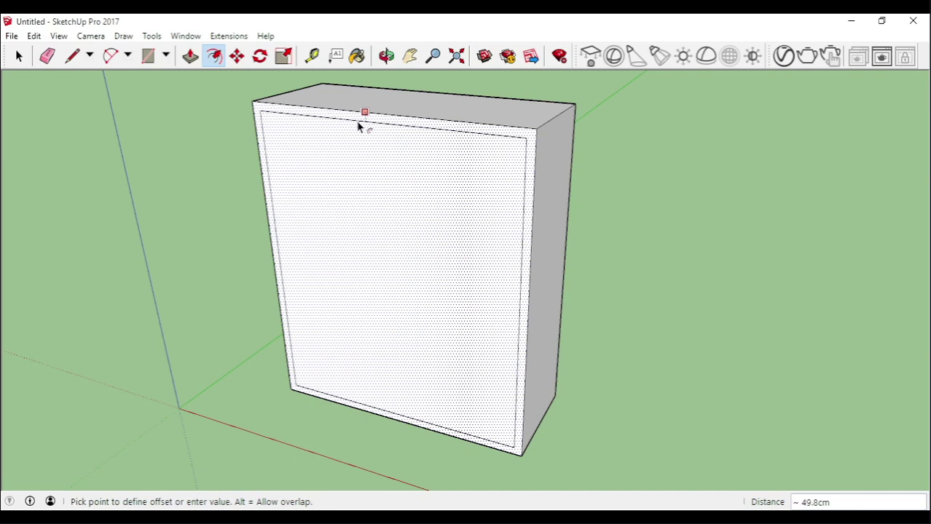
key(Escape)
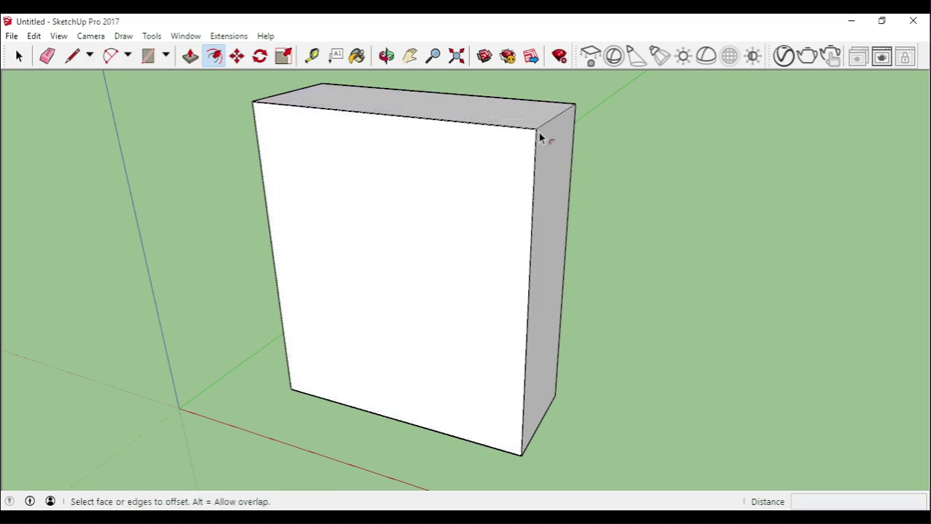
Offset the outline of the box's large front face inward by 10 cm
scroll(538, 133, up, 8)
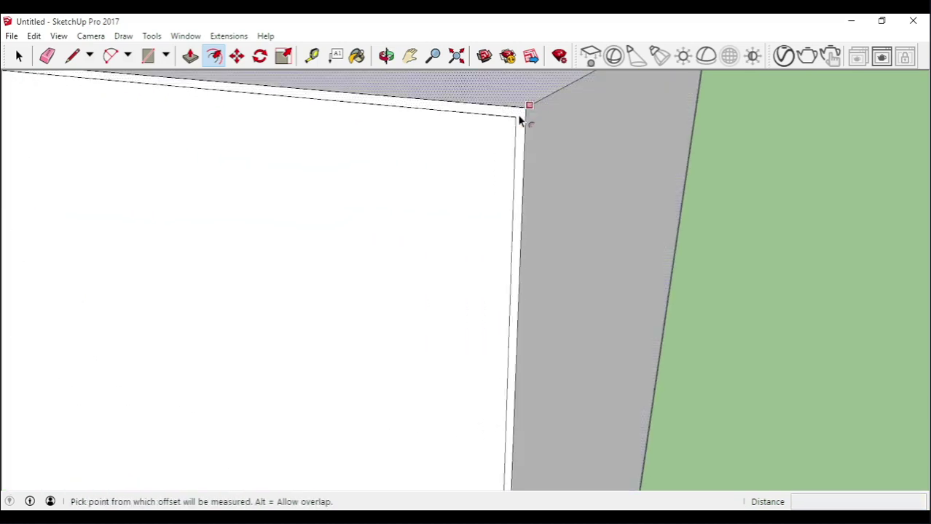
scroll(461, 139, down, 4)
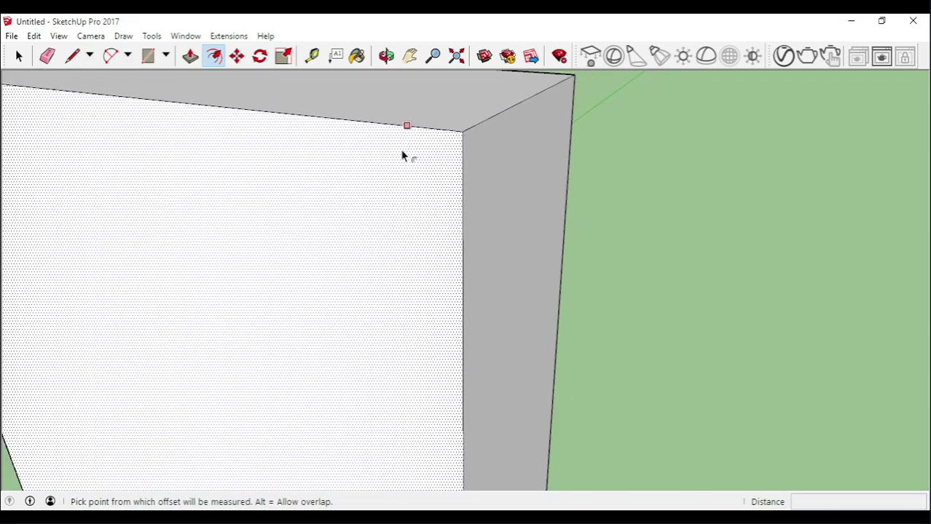
scroll(403, 157, down, 3)
click(367, 161)
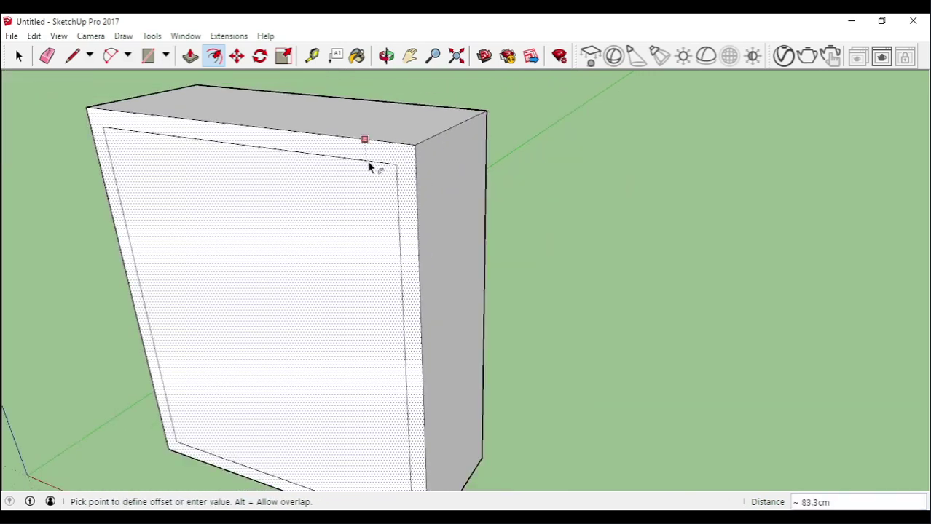
text(10)
key(Return)
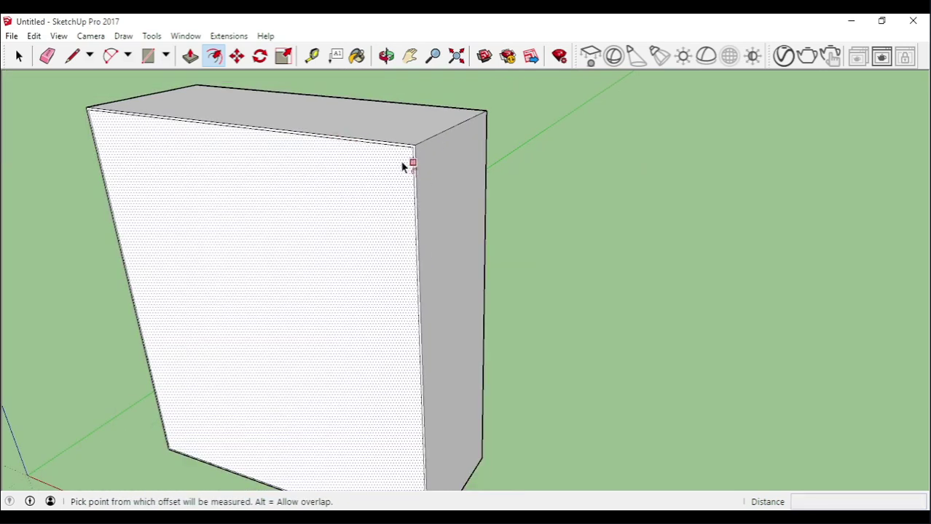
scroll(407, 149, up, 4)
scroll(426, 150, down, 3)
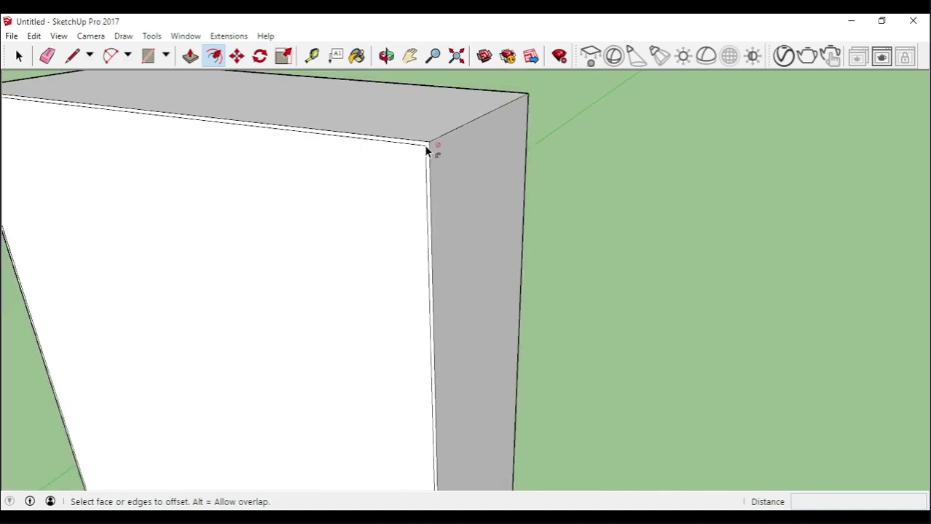
scroll(426, 150, down, 1)
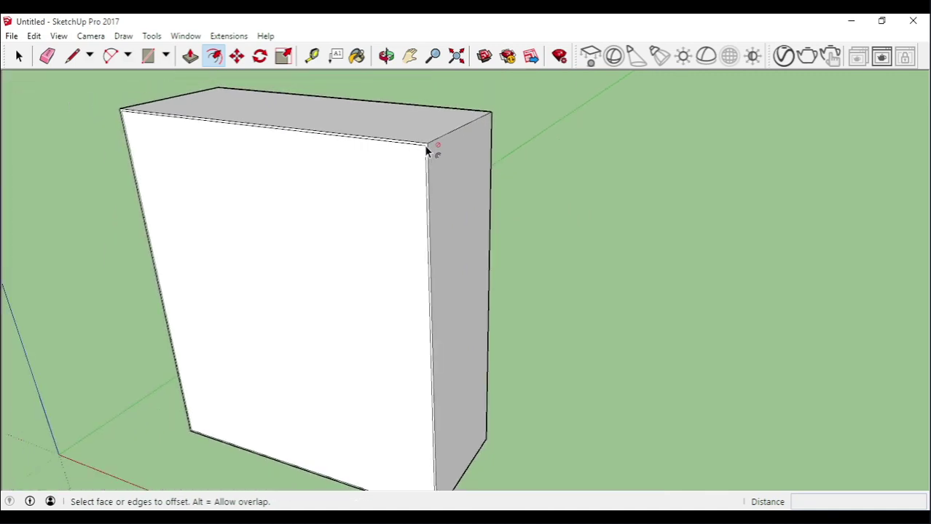
Undo the offset on the front face and delete the whole box
key(ctrl+z)
scroll(401, 158, down, 3)
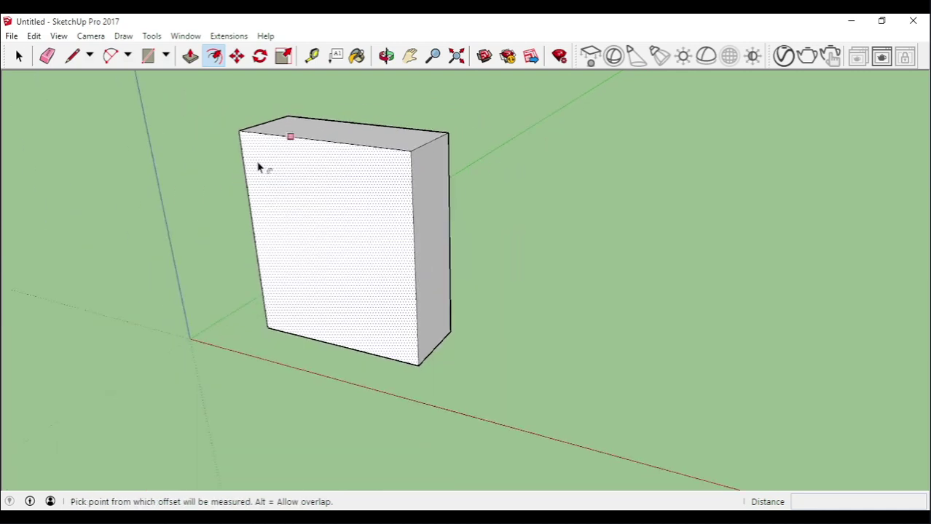
key(space)
drag(212, 102, 532, 366)
key(Delete)
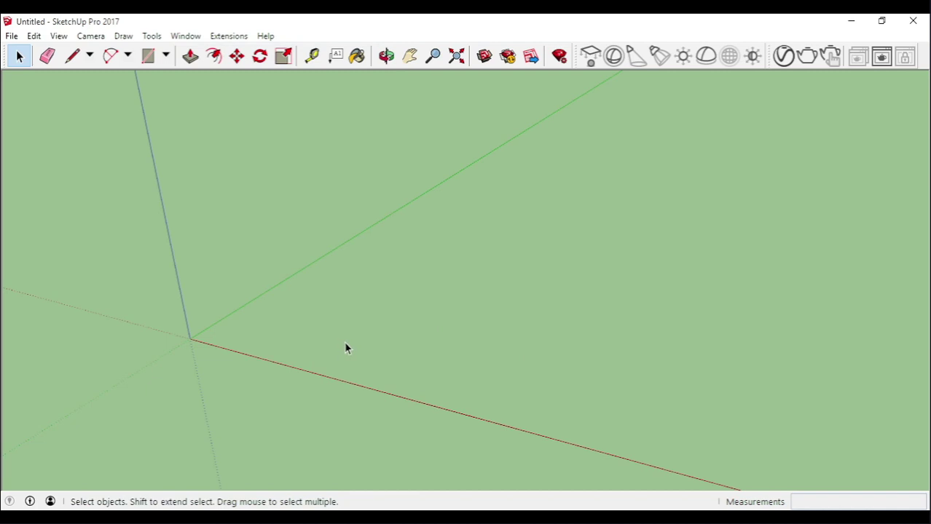
Draw a large circle on the ground with its edge passing close to the origin, and select its face and edge
key(c)
click(321, 325)
click(451, 336)
key(space)
drag(497, 240, 225, 423)
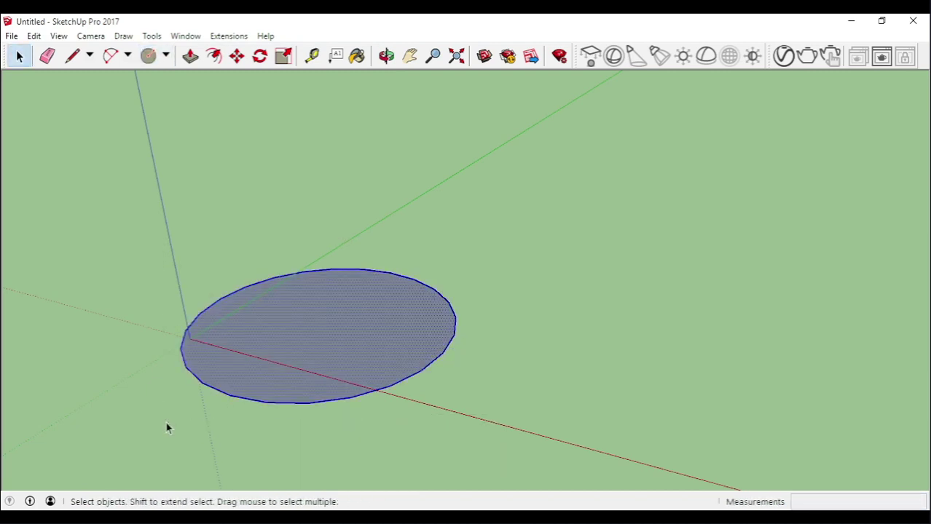
key(m)
click(493, 410)
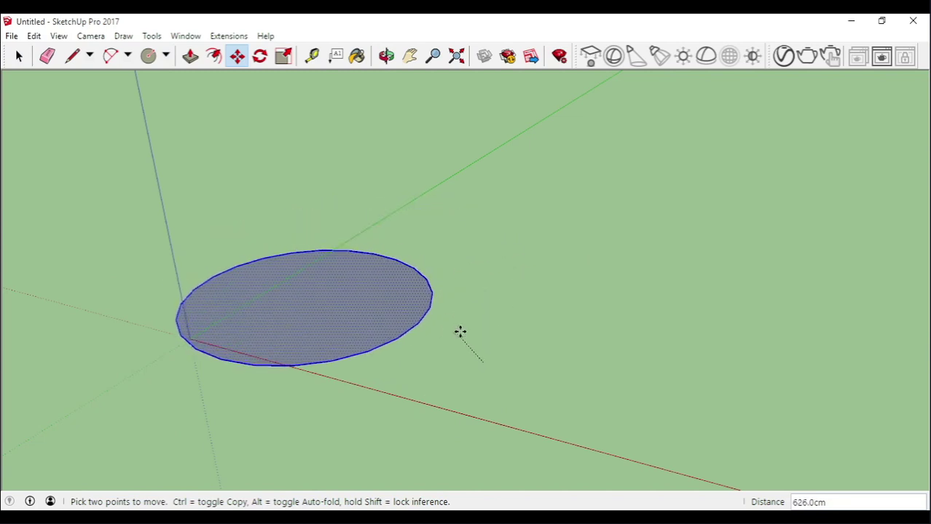
click(327, 323)
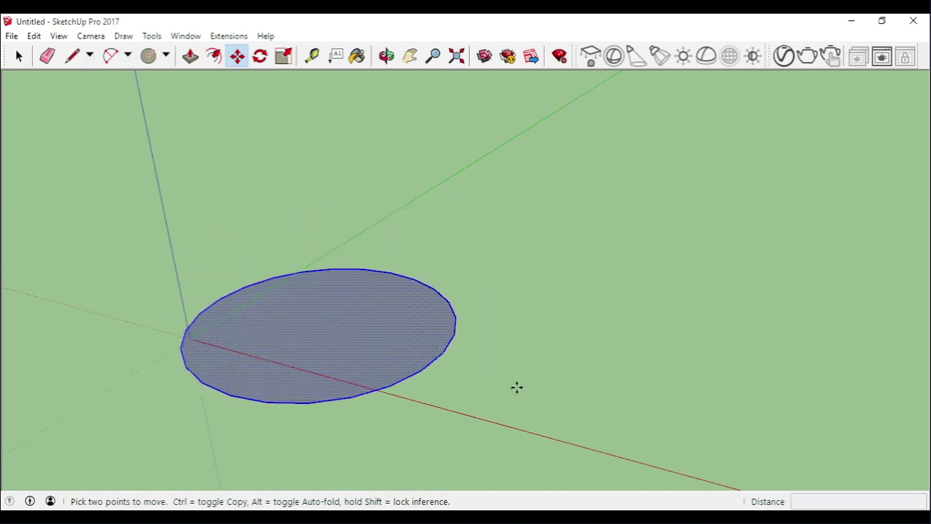
Use Move to place a copy of the circle about 3456 cm away, roughly along the green axis
click(545, 383)
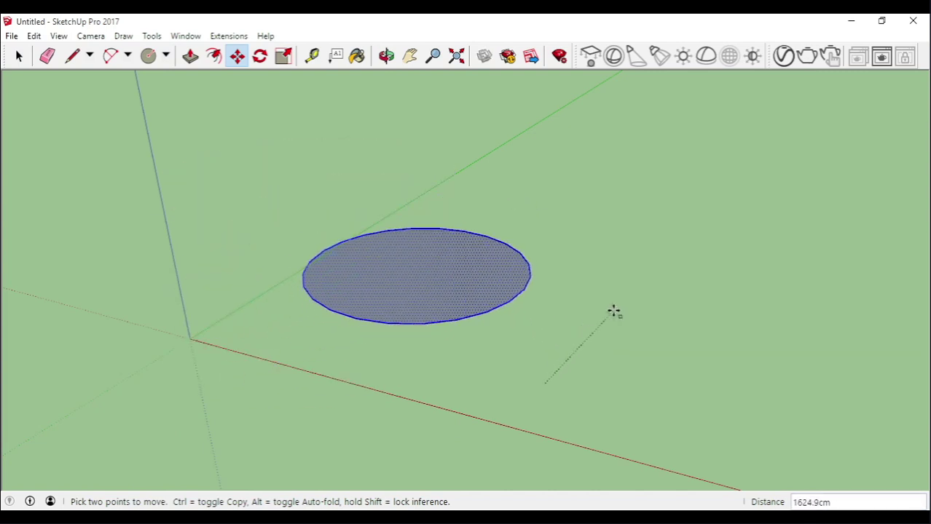
key(ctrl)
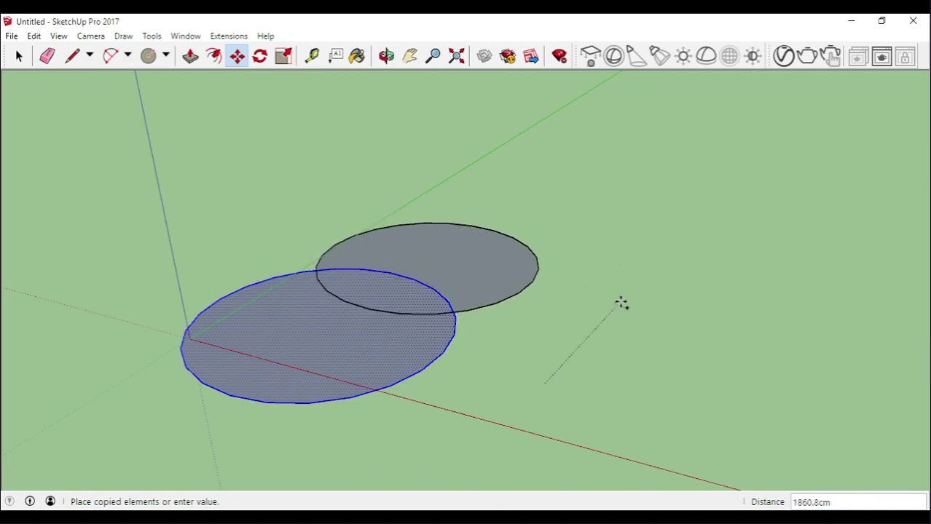
key(ctrl)
key(ctrl)
key(ctrl)
key(ctrl)
click(662, 252)
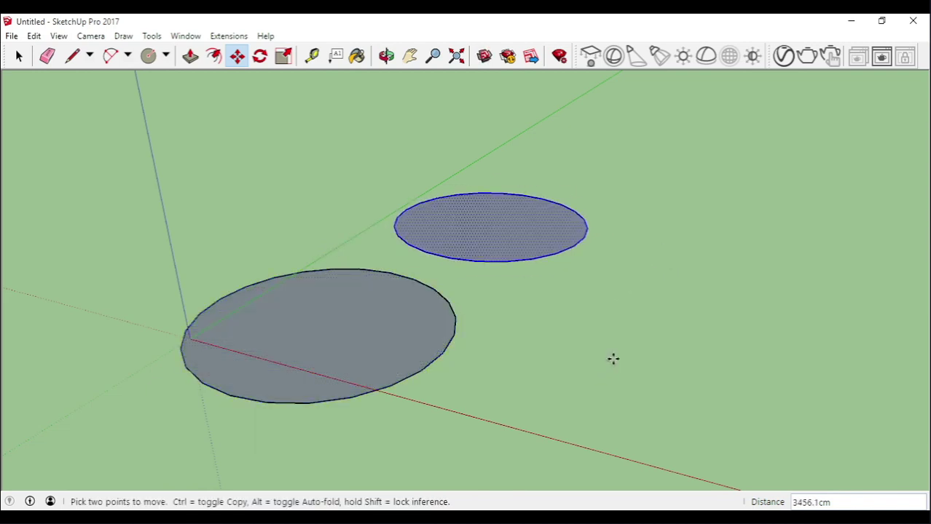
Select both circles and delete them
key(space)
drag(641, 391, 226, 201)
key(Delete)
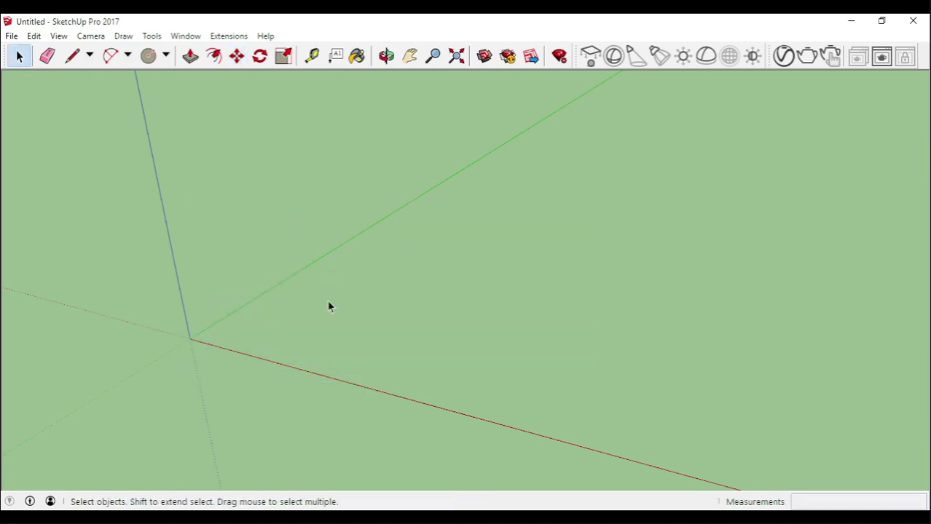
Draw a rectangle of about 3149 cm by 2471 cm on the ground beside the green axis and select all of it
key(r)
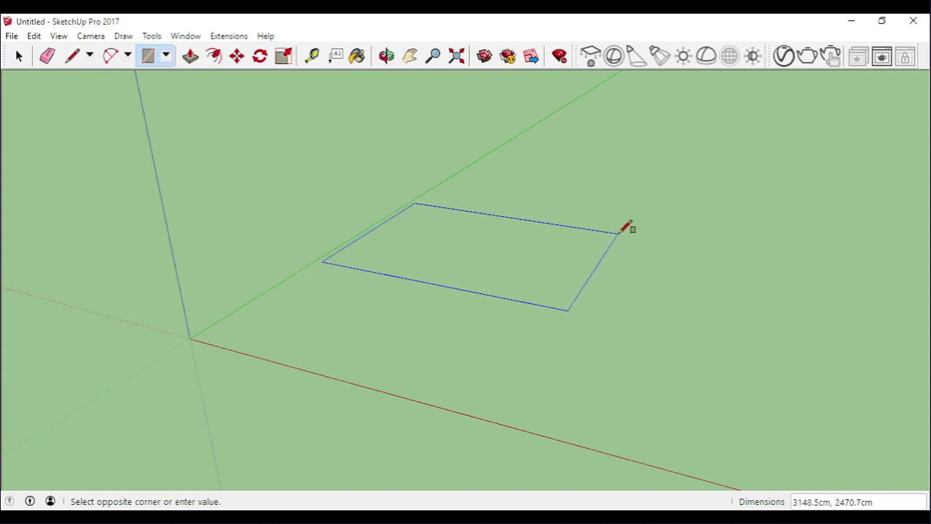
click(618, 233)
key(space)
drag(265, 369, 266, 372)
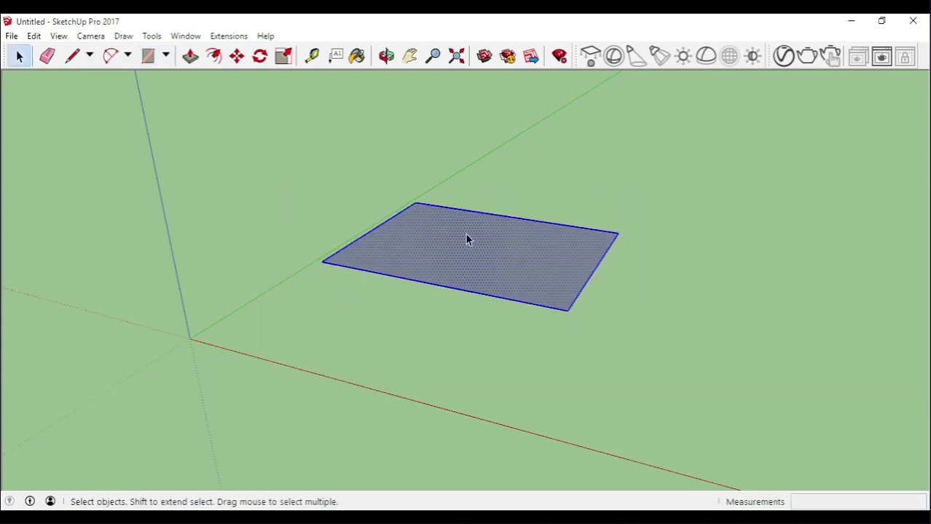
Rotate the selected rectangle counter-clockwise on the ground about its centre, and delete it
key(q)
click(489, 252)
click(660, 280)
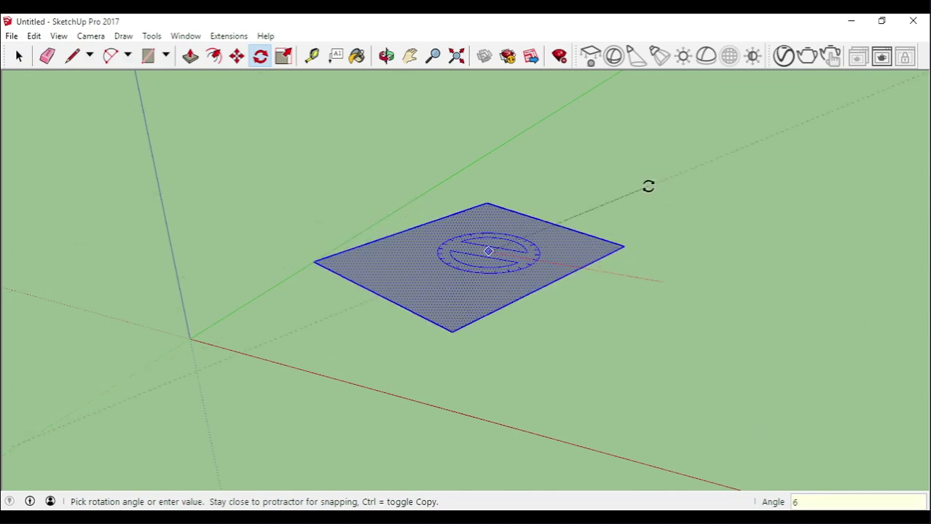
key(Return)
key(space)
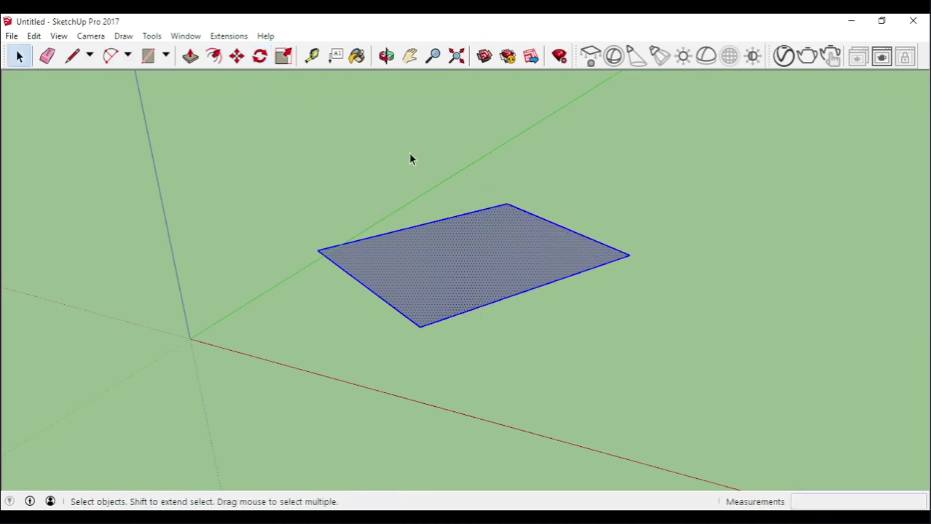
key(Delete)
Draw a narrow rectangle on the ground between the red and green axes, longer along green, and select all of it
key(r)
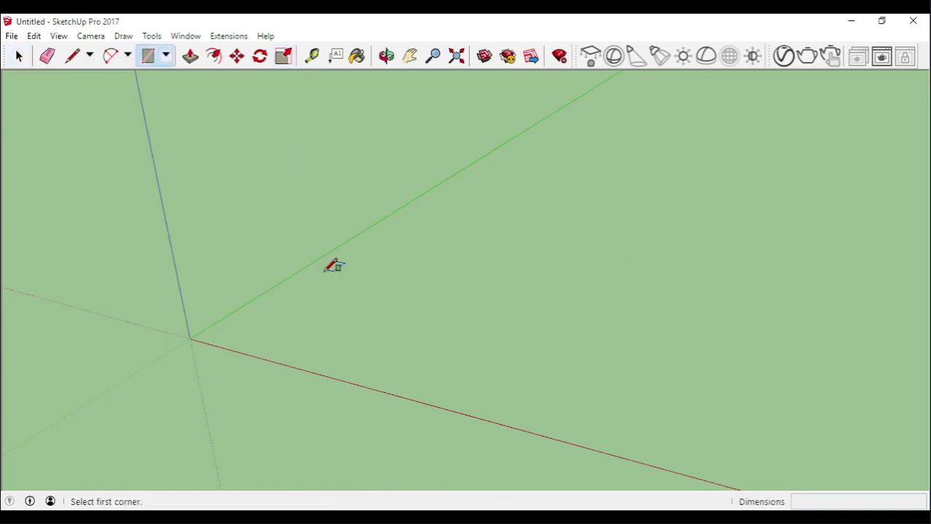
click(335, 334)
click(509, 253)
key(space)
drag(544, 212, 447, 291)
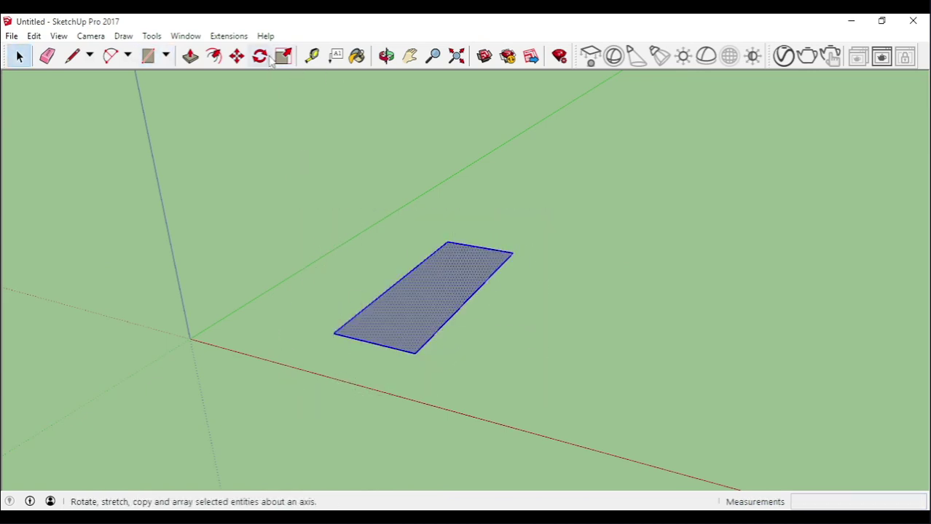
Scale the rectangle uniformly by about 1.43, stretch it wider along the red axis and scale it by about 0.80 along green
key(s)
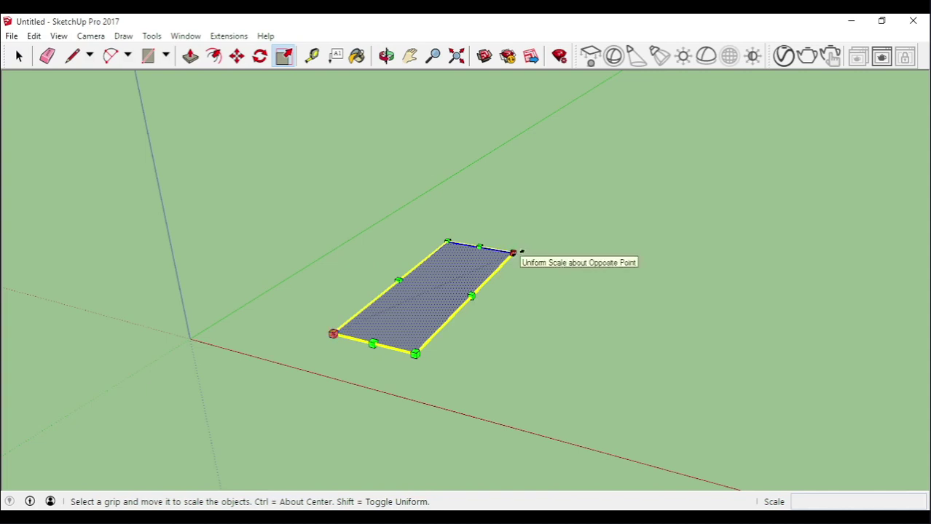
drag(514, 252, 593, 291)
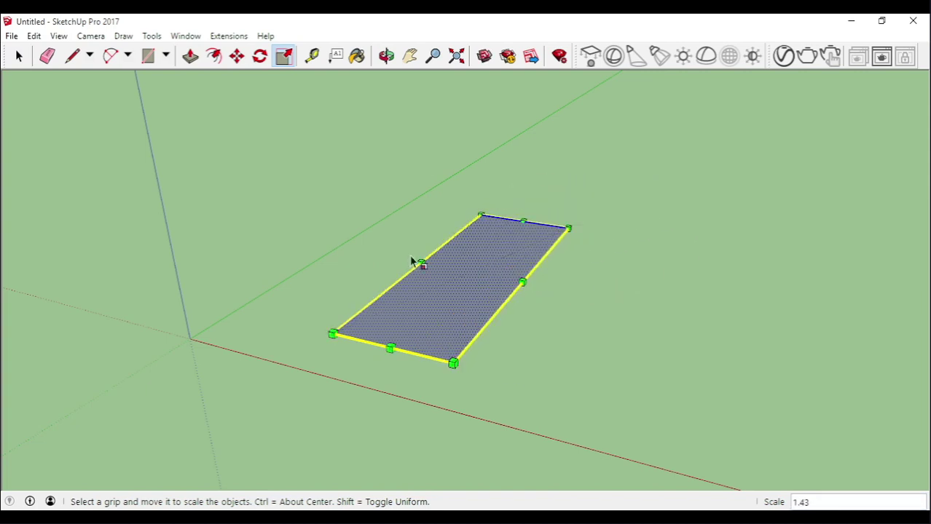
drag(532, 284, 564, 290)
drag(413, 352, 447, 318)
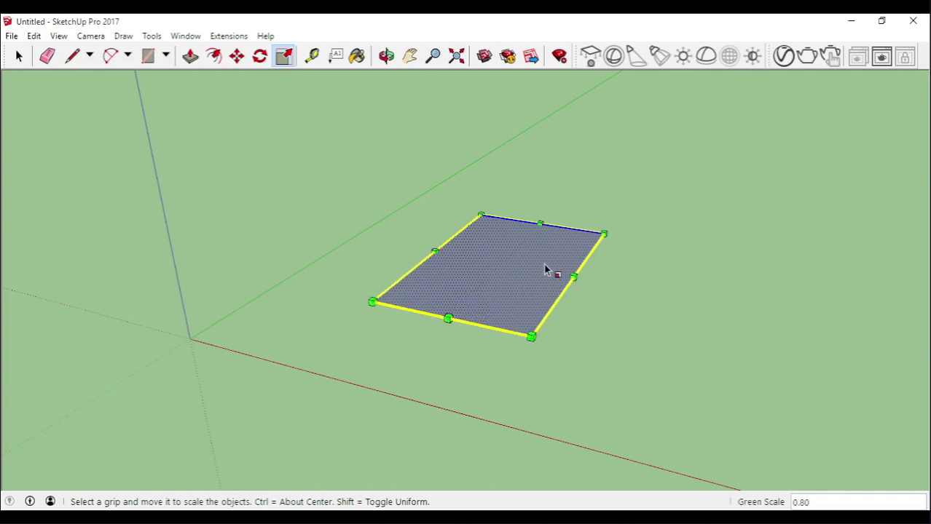
Delete the scaled rectangle
key(Delete)
key(space)
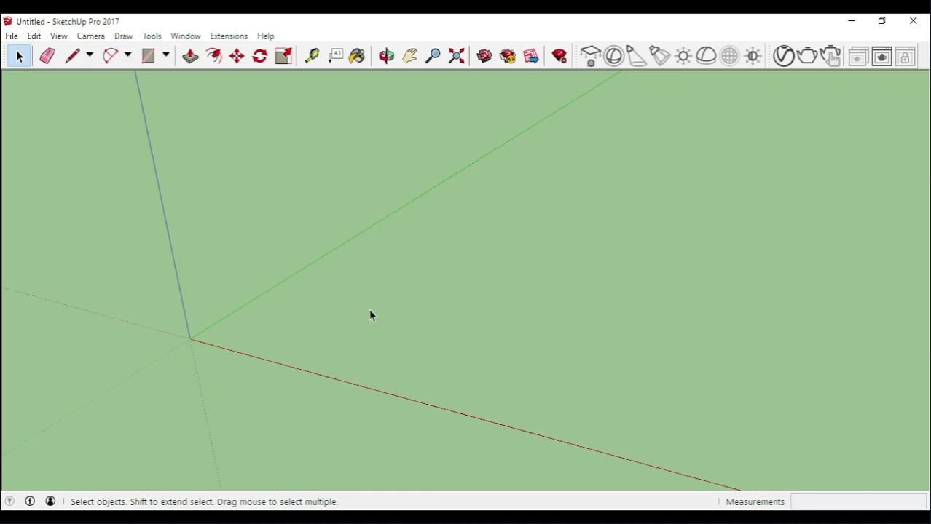
Draw a rectangle on the ground between the red and green axes and Push/Pull it upward into a roughly cubic box
key(r)
click(318, 318)
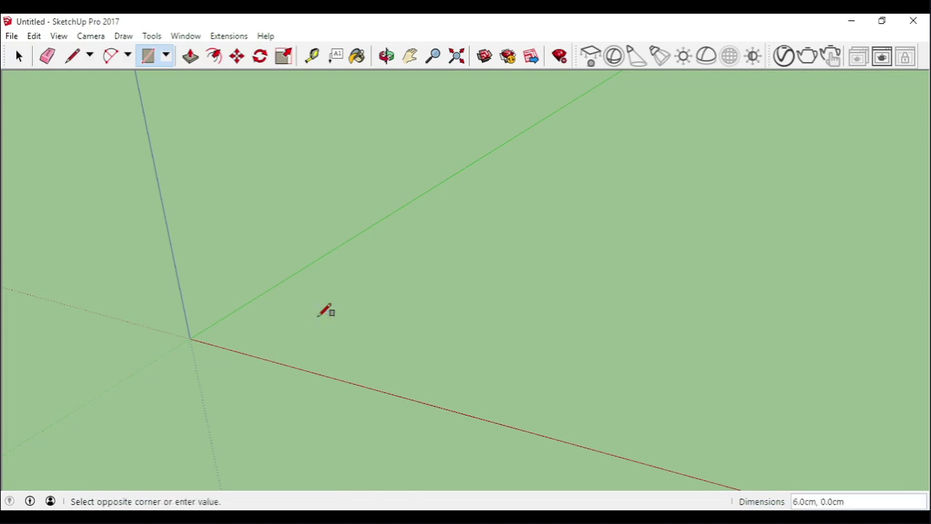
click(522, 267)
key(p)
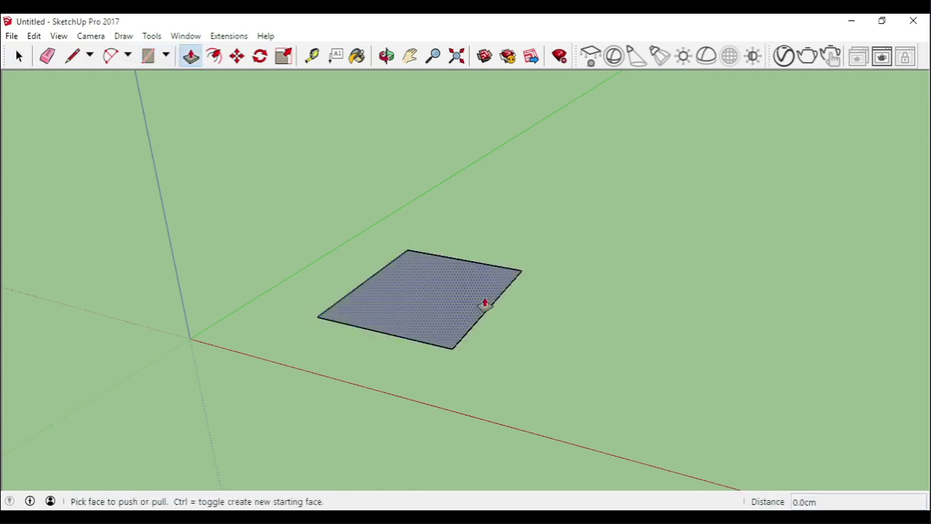
click(480, 304)
click(441, 180)
key(space)
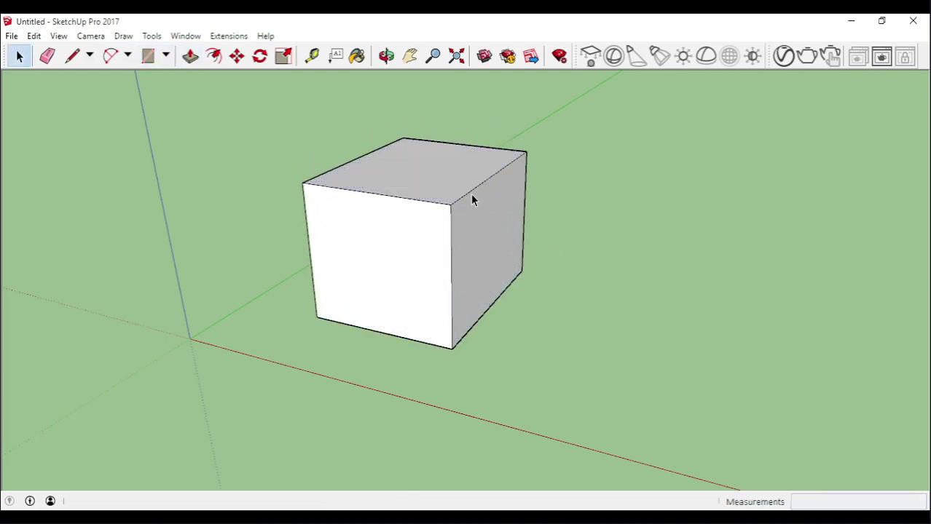
middle_drag(473, 200, 432, 220)
scroll(432, 220, down, 2)
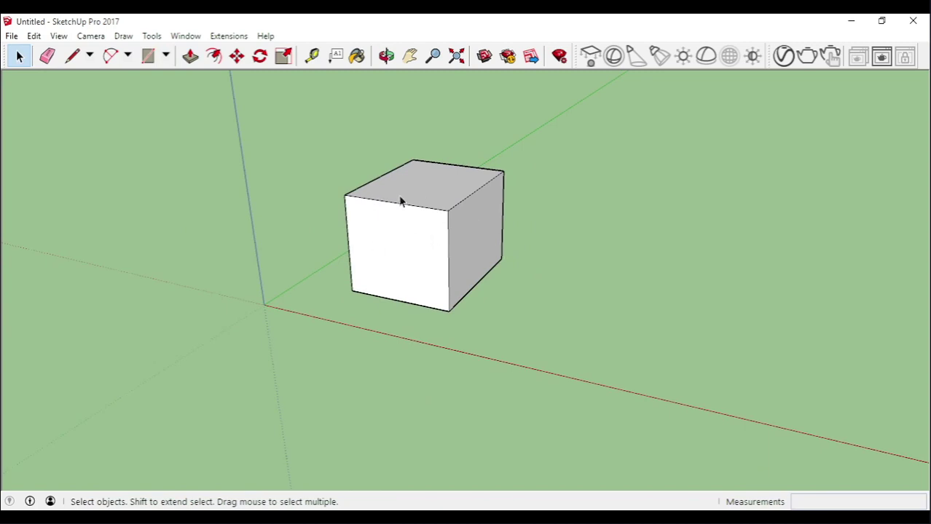
drag(295, 134, 648, 364)
key(m)
click(487, 365)
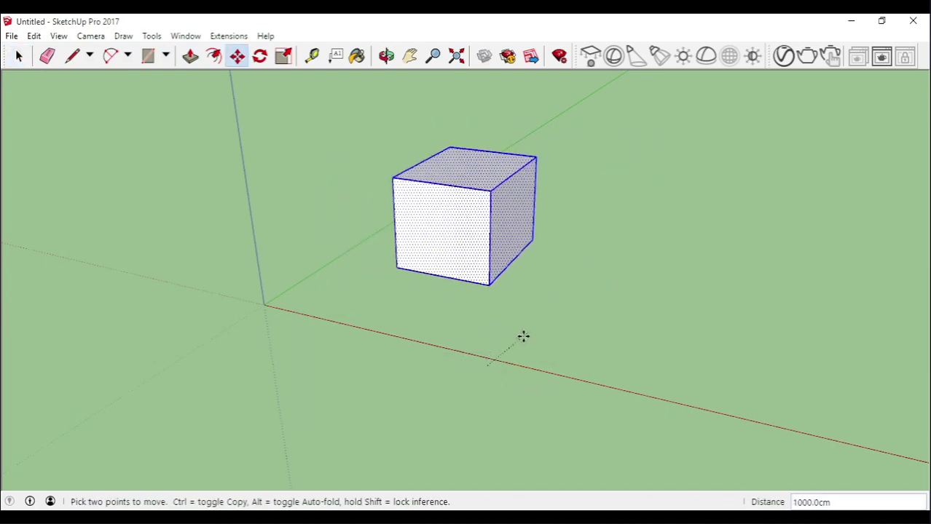
key(space)
scroll(536, 266, up, 3)
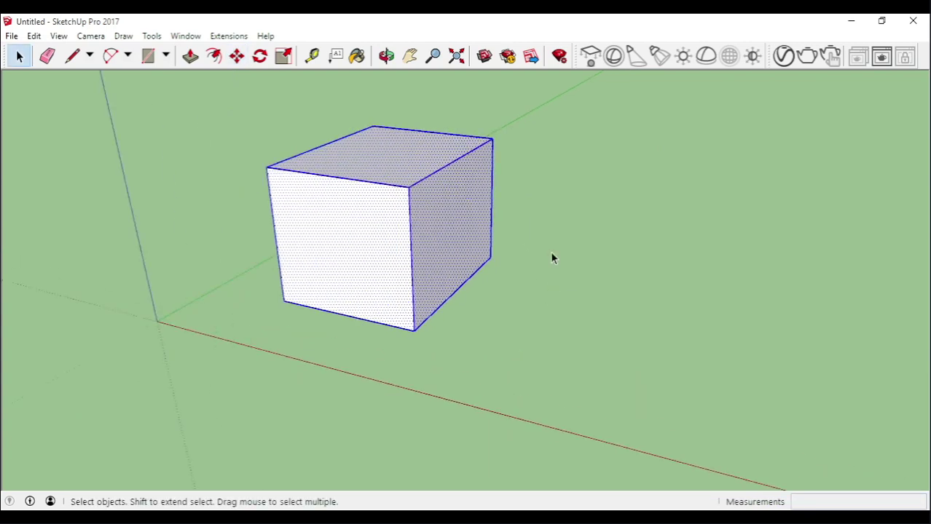
click(550, 257)
Draw a ground rectangle about 6047.5 by 3568.7 cm around the base of the box, and undo it
key(r)
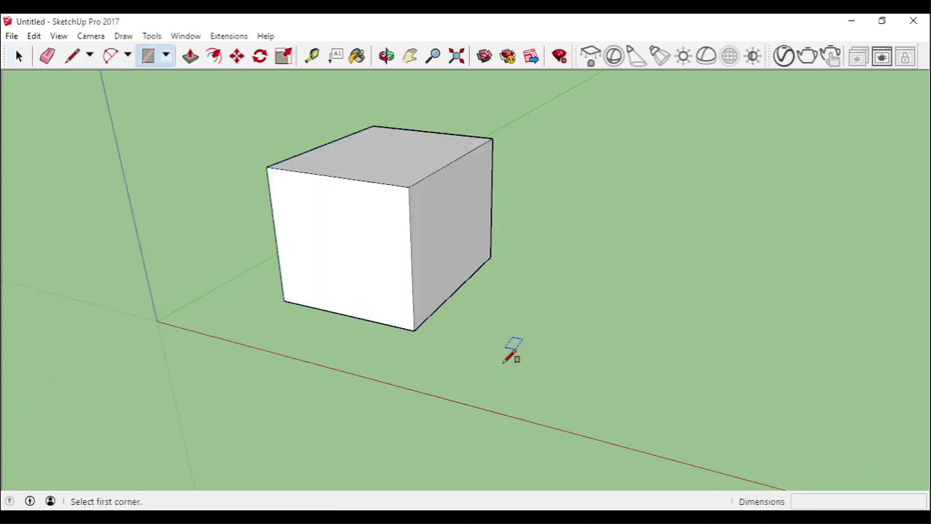
click(489, 393)
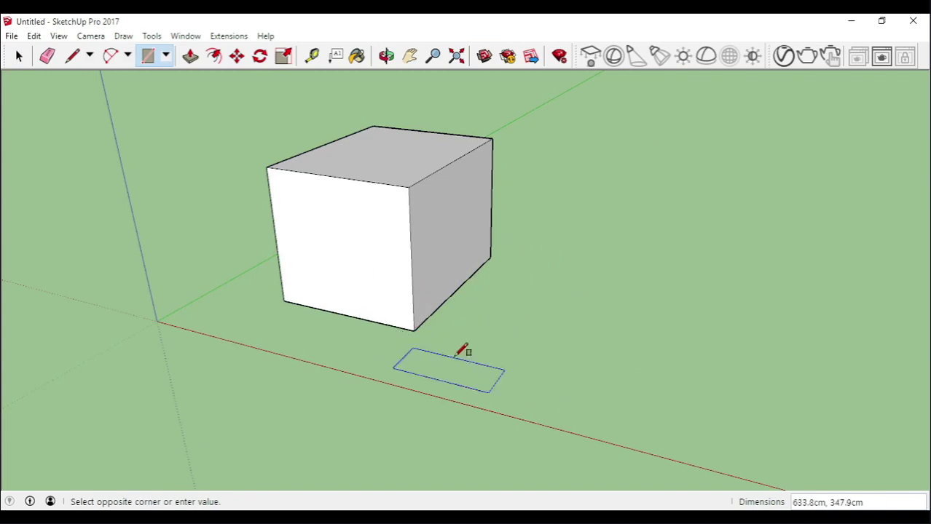
click(226, 186)
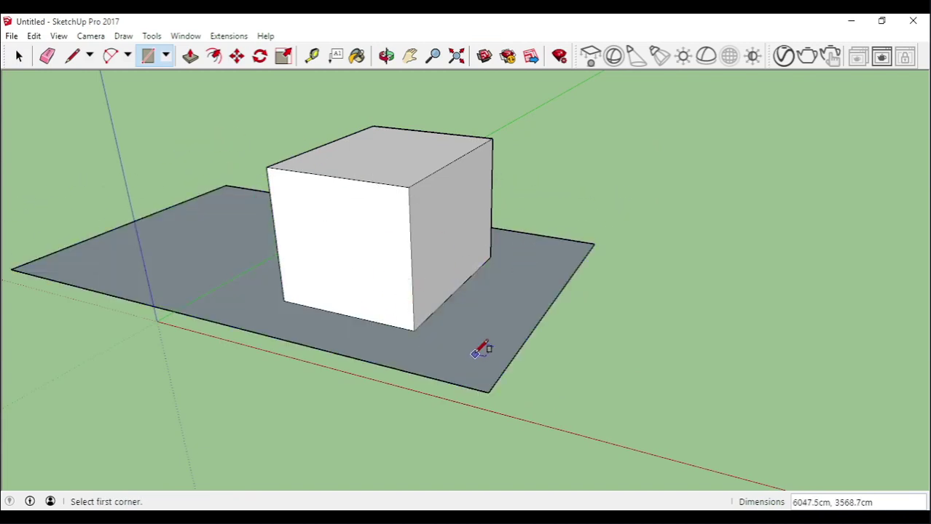
key(ctrl+z)
Select all faces and edges of the box and make them a group
key(space)
drag(205, 102, 535, 375)
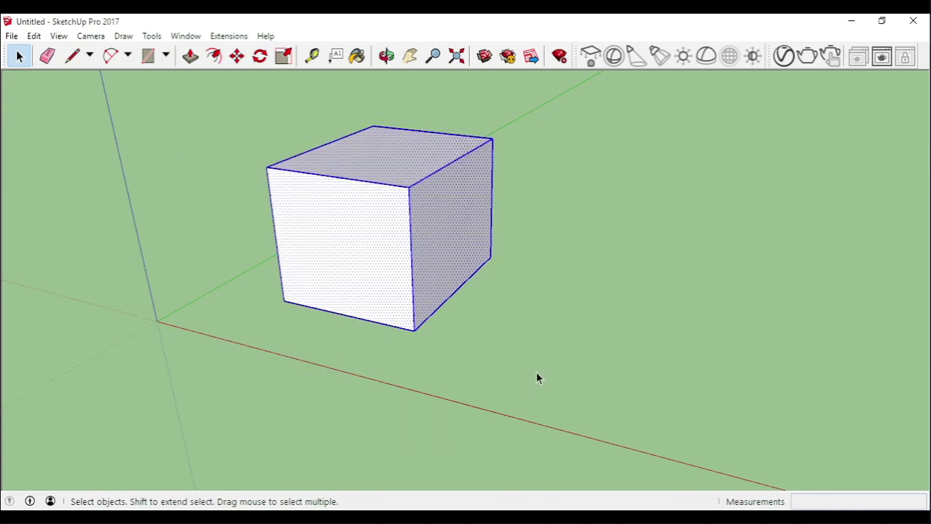
right_click(335, 235)
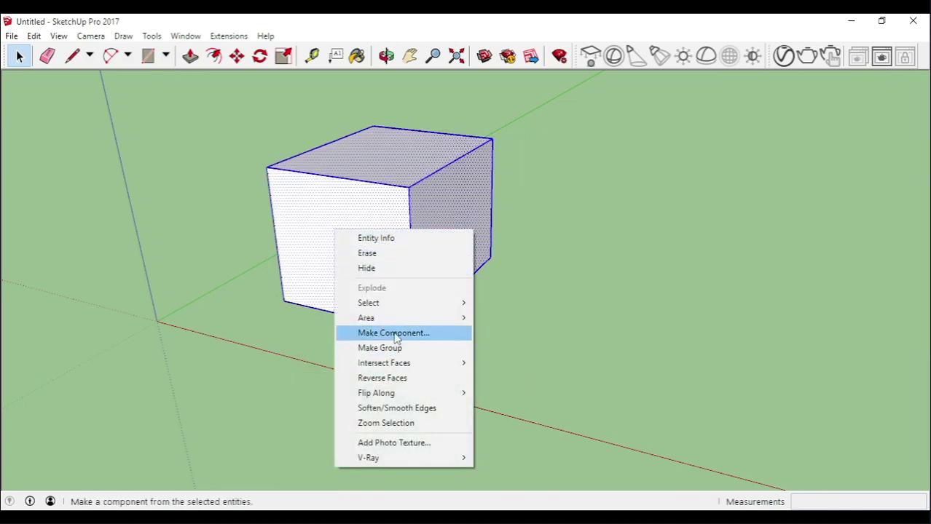
click(431, 350)
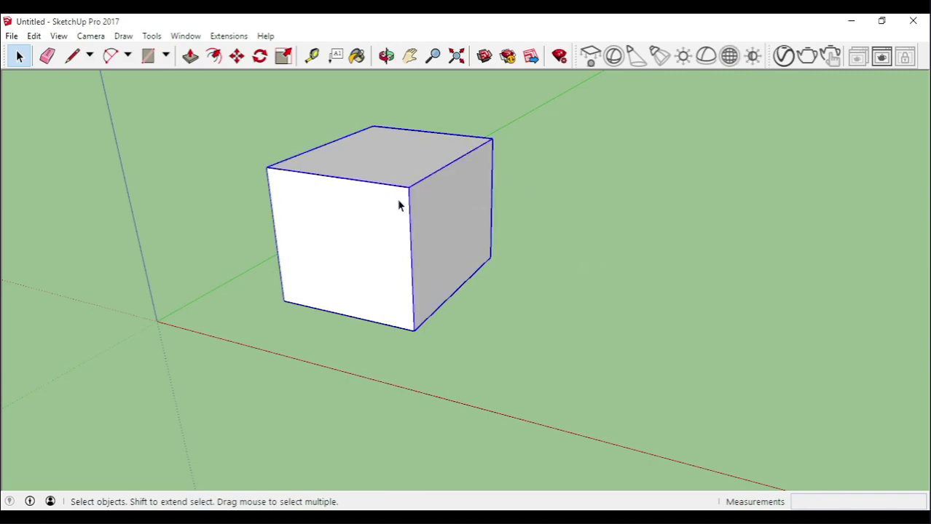
Copy the box group twice along the red axis to form a row of three boxes
scroll(399, 207, down, 3)
key(m)
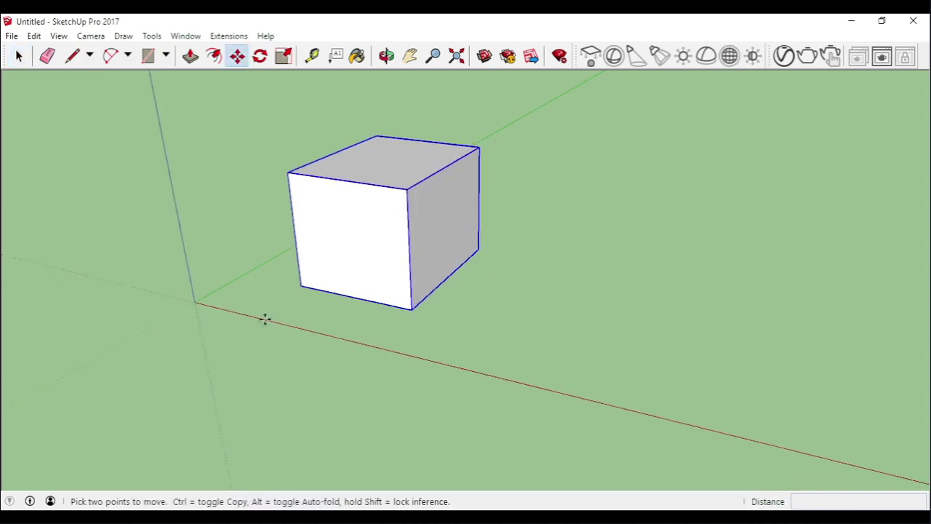
click(304, 356)
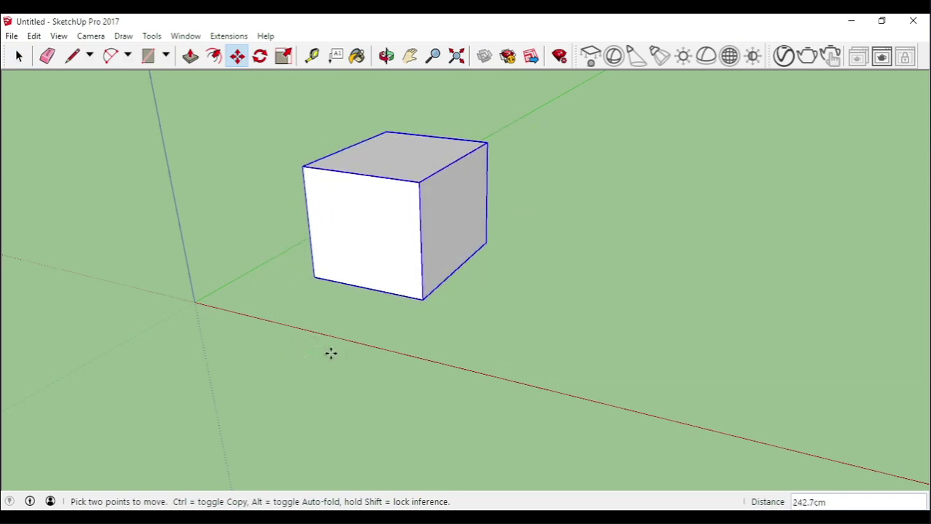
key(ctrl)
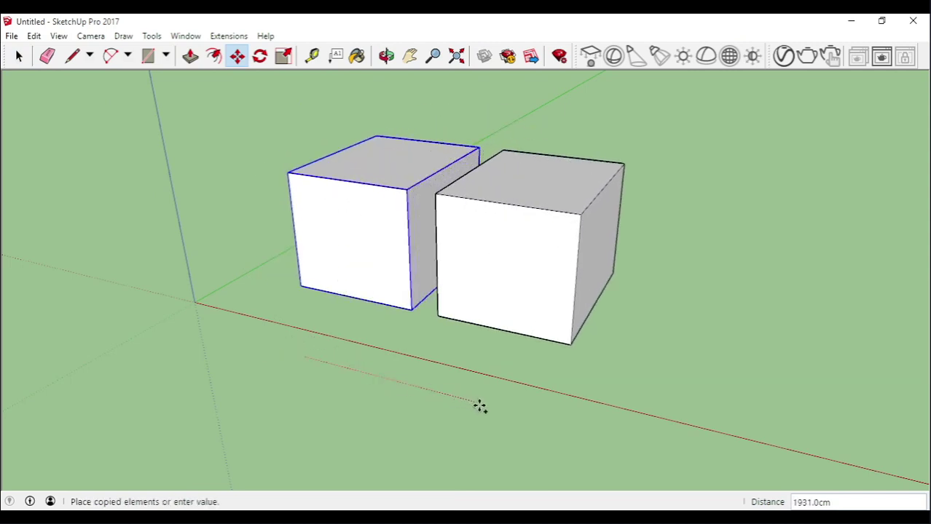
click(486, 410)
click(370, 365)
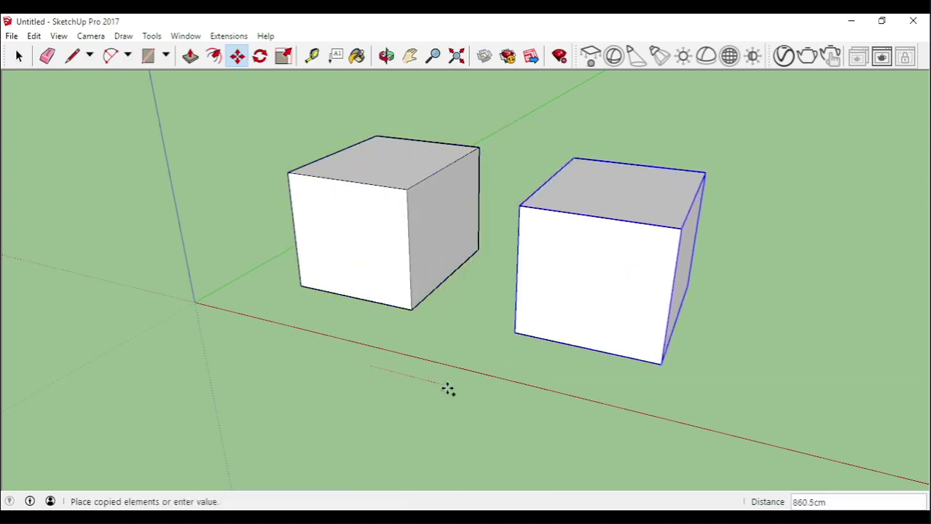
click(561, 424)
key(space)
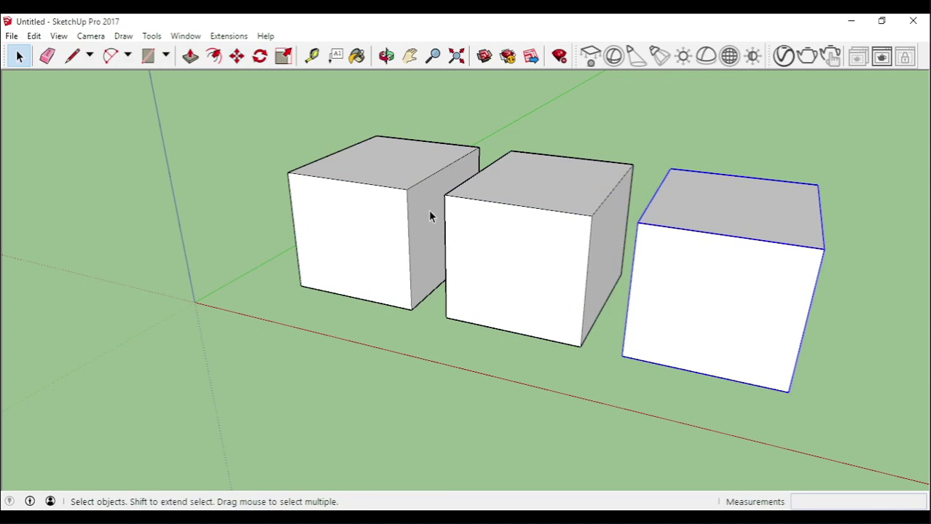
Open the box group nearest the origin for editing, delete its front face, and exit the group
click(369, 228)
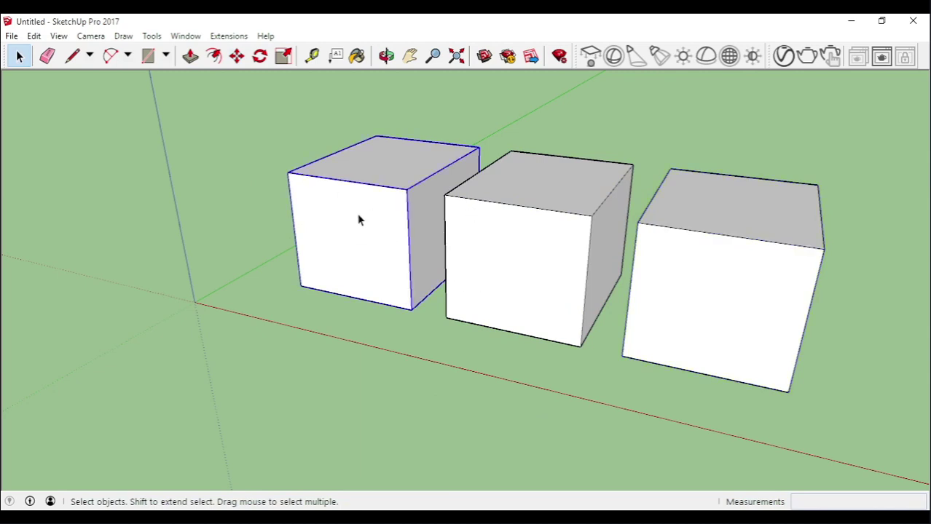
double_click(358, 221)
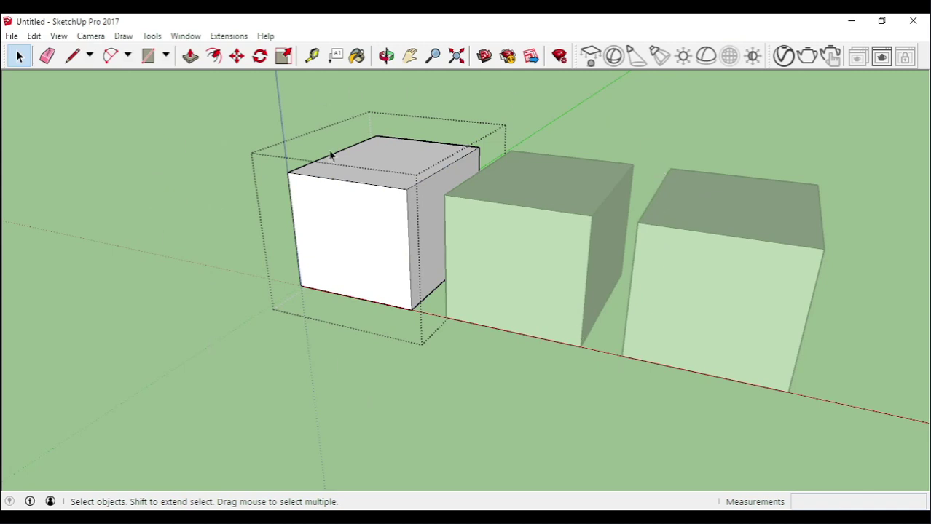
click(378, 217)
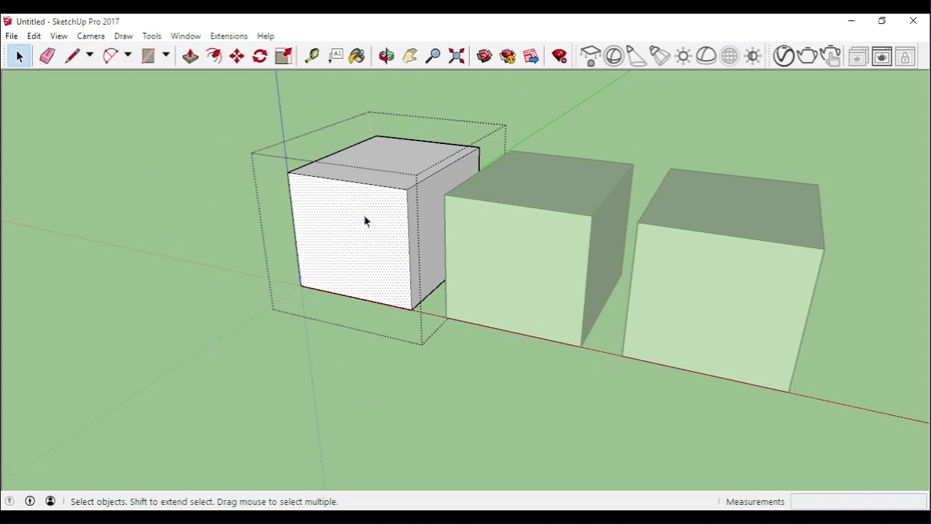
click(420, 198)
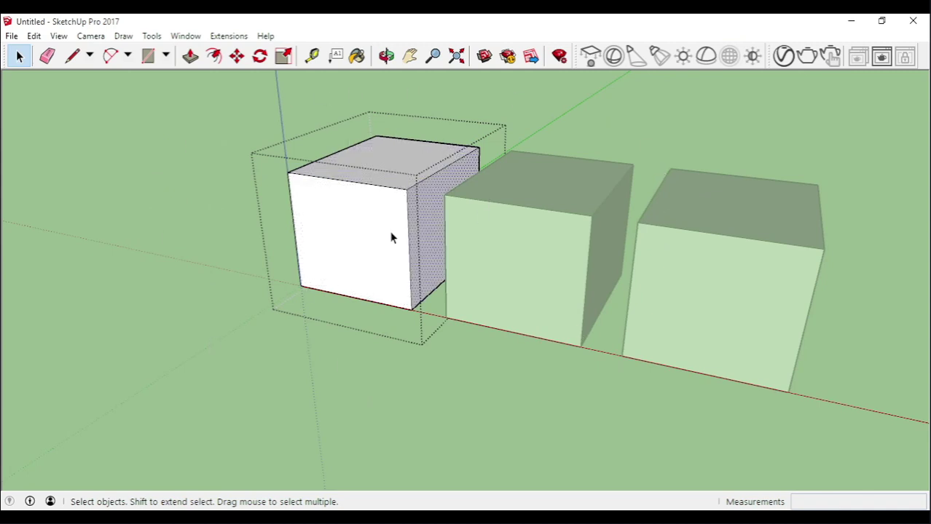
click(354, 244)
click(386, 169)
click(357, 223)
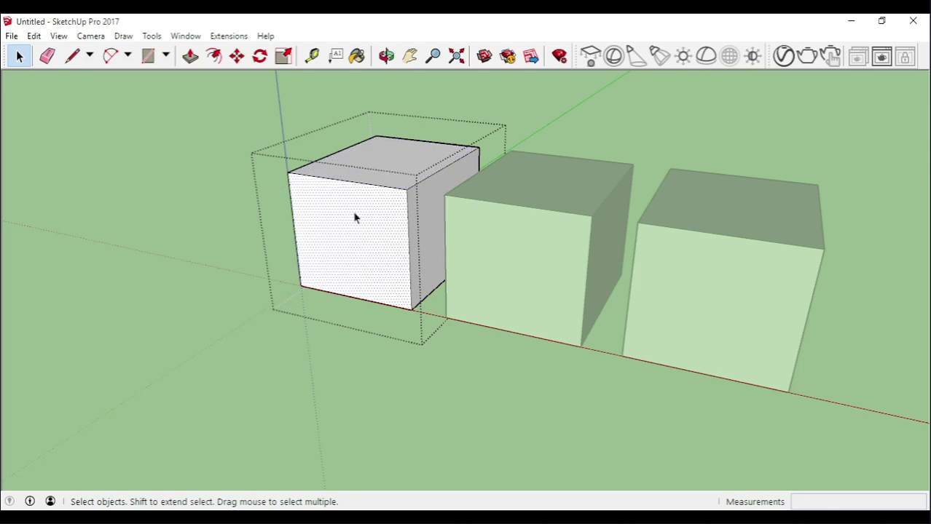
key(Delete)
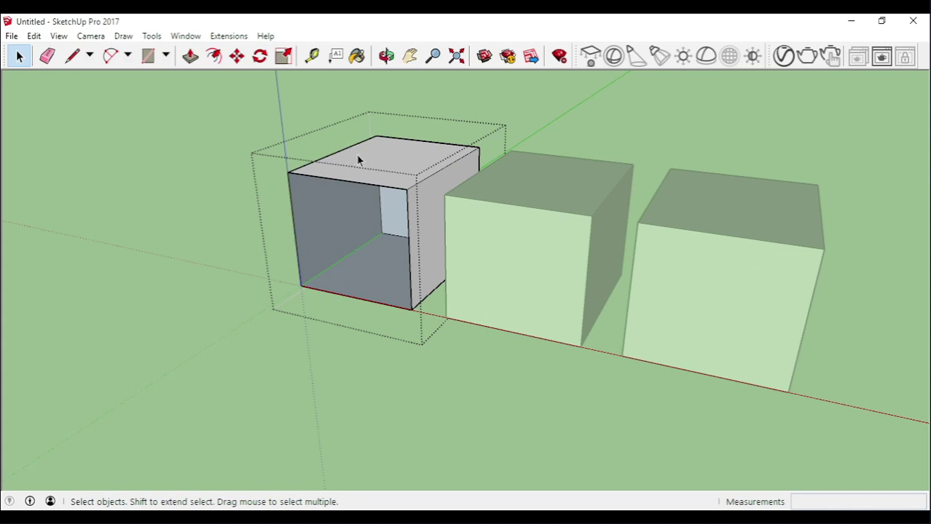
click(608, 233)
scroll(515, 249, down, 2)
scroll(515, 249, down, 2)
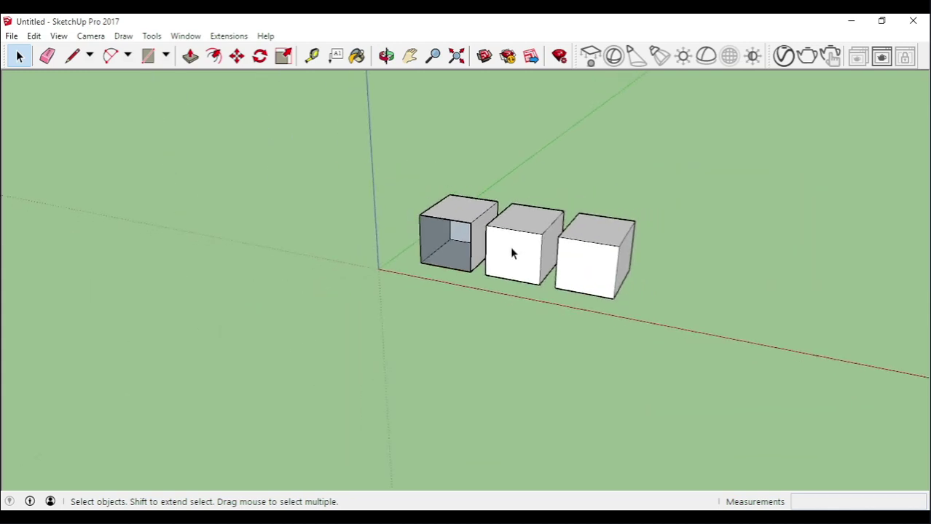
click(575, 268)
key(m)
click(534, 324)
key(Escape)
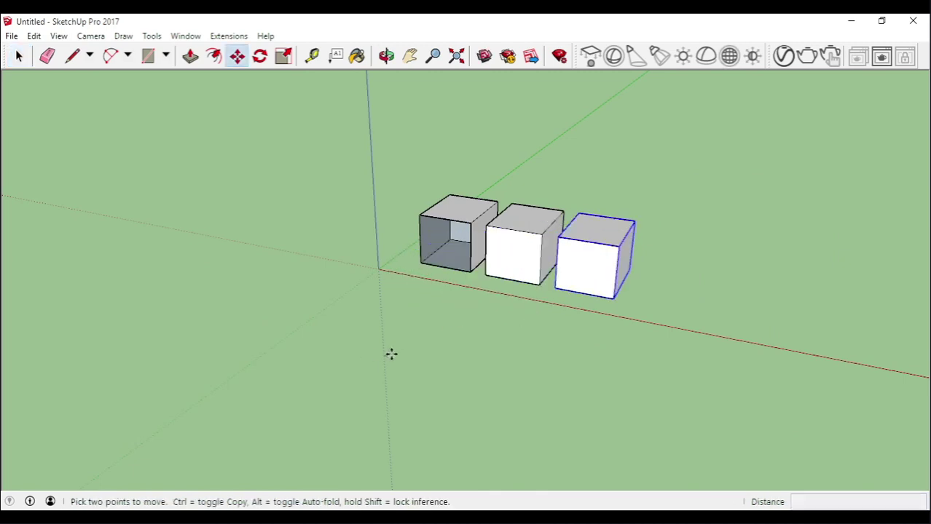
key(e)
Draw a square about 832.6 cm per side on the ground in front of the origin and Push/Pull it up into a tall column
key(r)
click(343, 320)
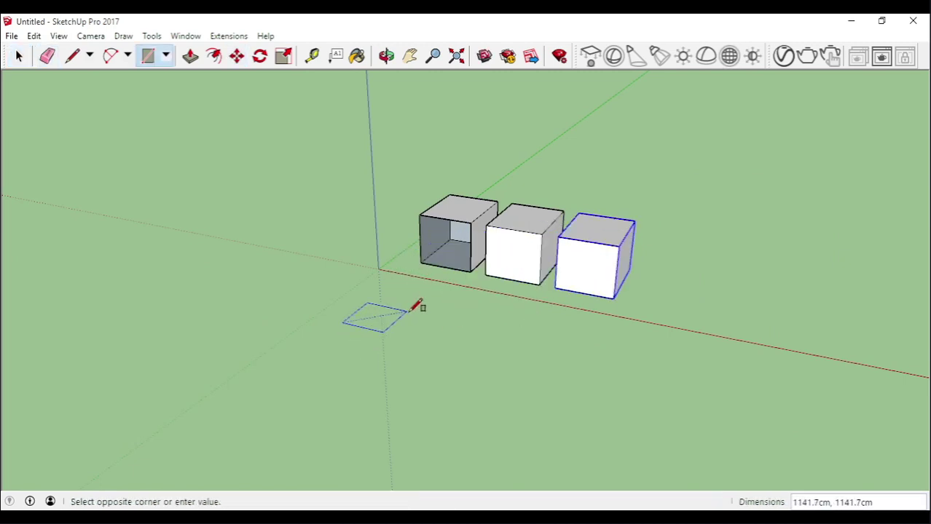
click(393, 312)
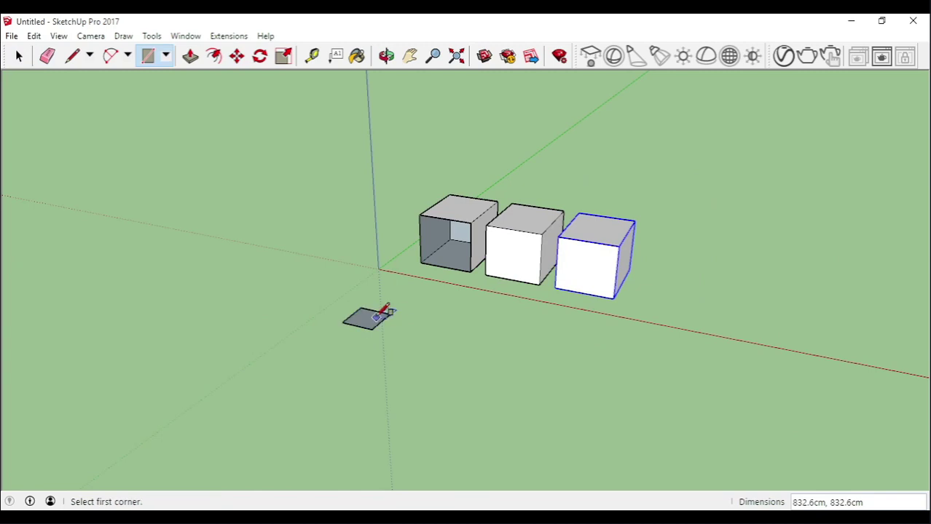
key(p)
drag(365, 322, 353, 135)
Select the whole column and make it a component named "Balok 1"
key(space)
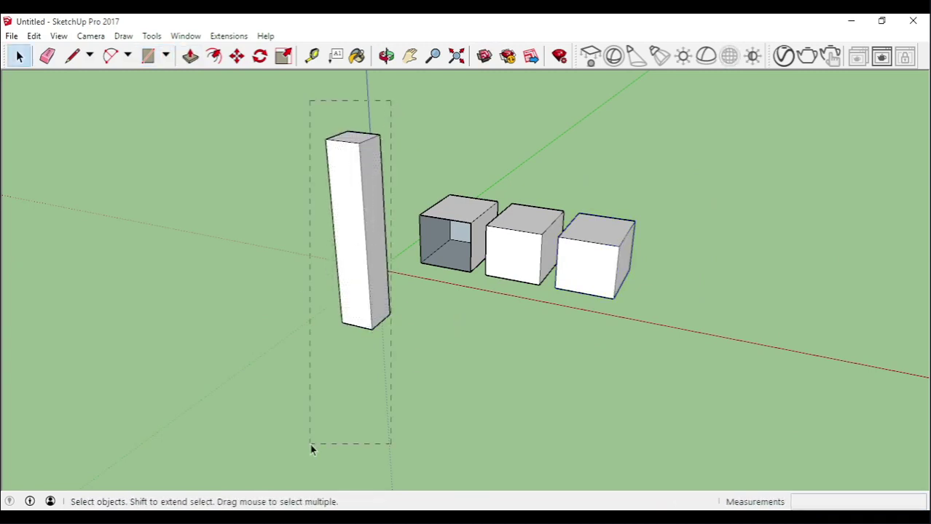
drag(309, 443, 312, 423)
right_click(354, 277)
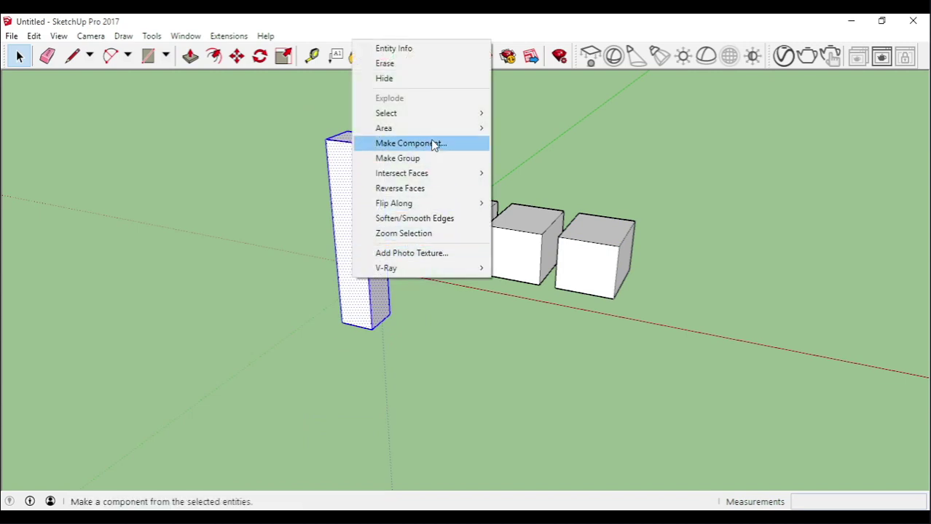
click(433, 144)
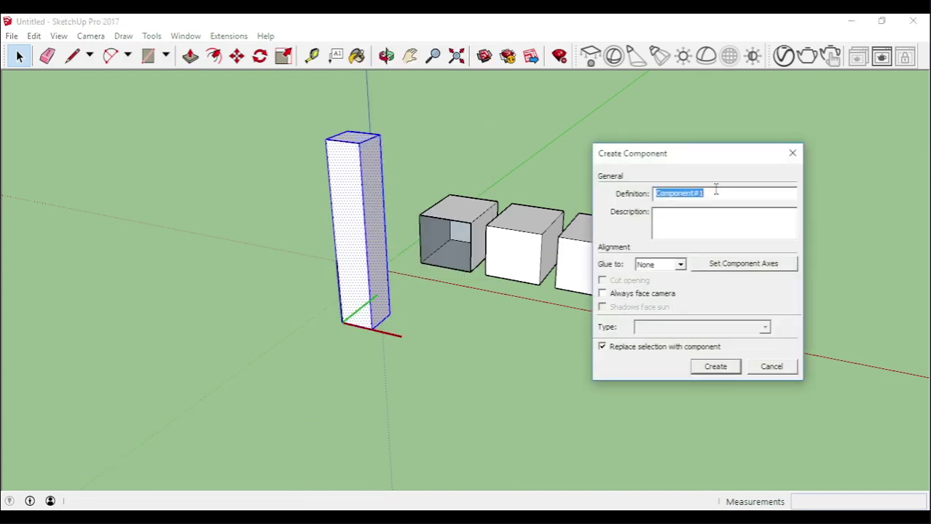
text(Balok 1)
key(Return)
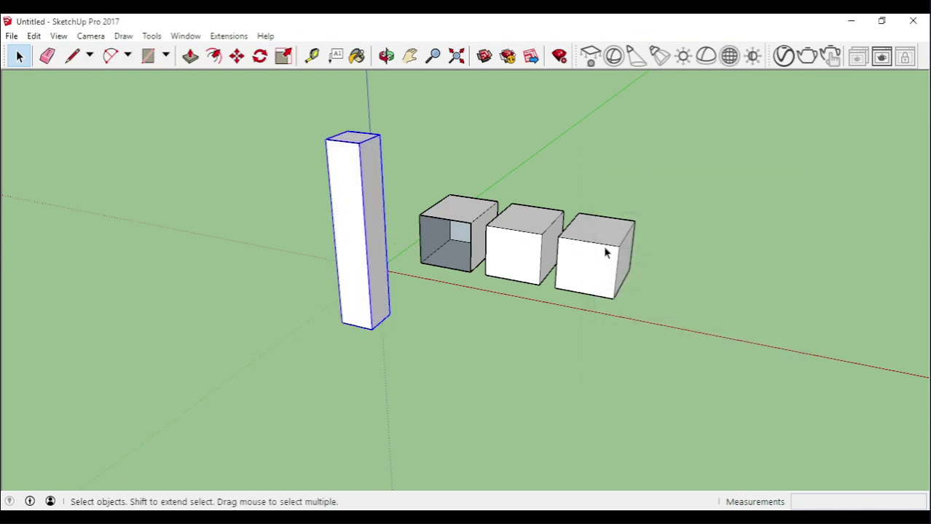
Copy the column component twice along the red axis, about 2046 cm and then about 2139 cm further
key(m)
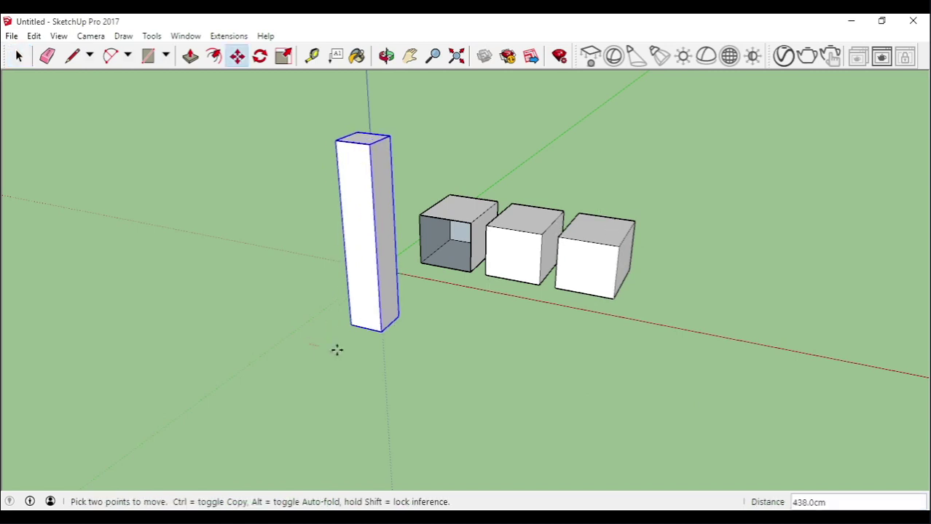
click(337, 346)
key(ctrl)
click(387, 371)
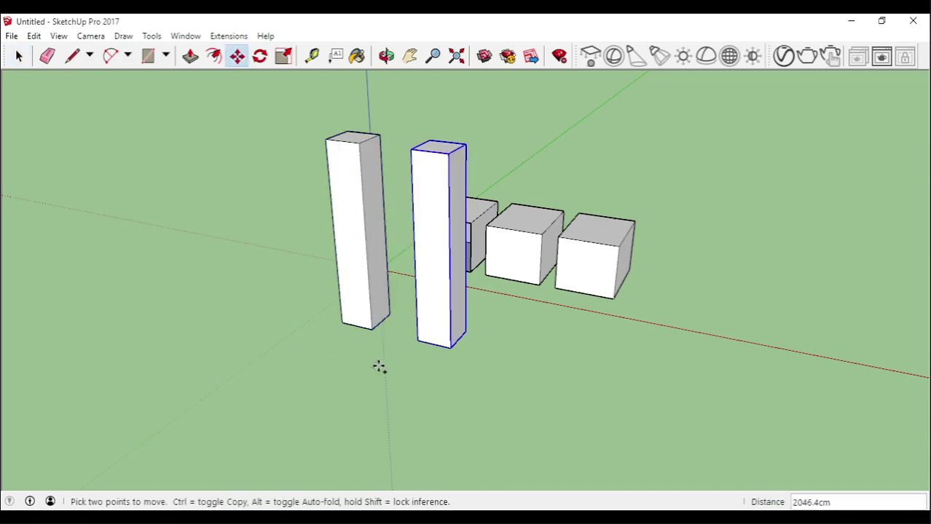
click(416, 377)
key(ctrl)
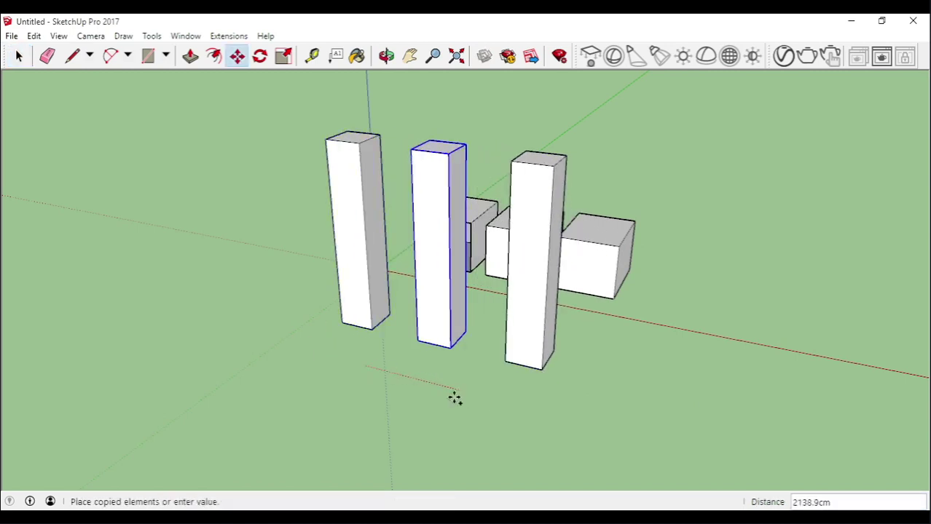
click(453, 396)
key(space)
Select all three column components, move them farther from the row of boxes, and clear the selection
middle_drag(497, 247, 571, 358)
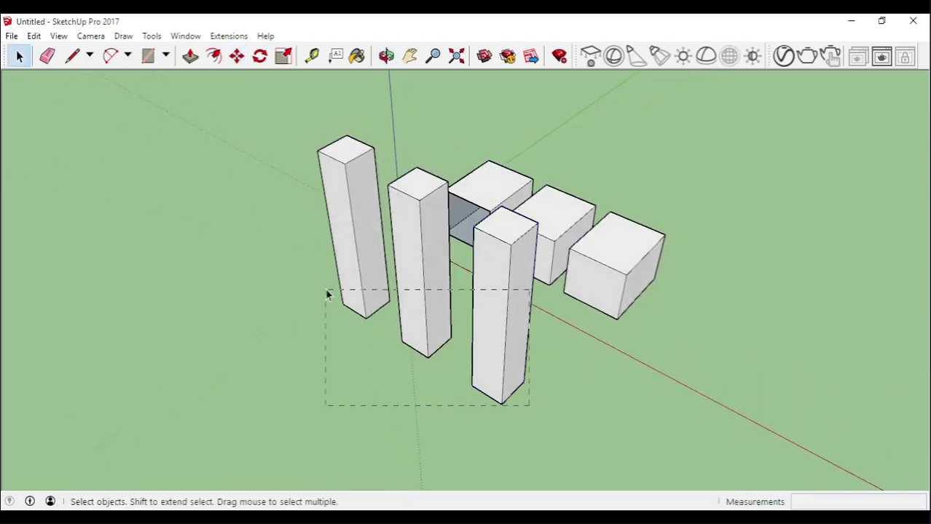
drag(326, 290, 325, 290)
scroll(429, 349, down, 2)
shift+middle_drag(428, 351, 503, 240)
key(m)
click(616, 305)
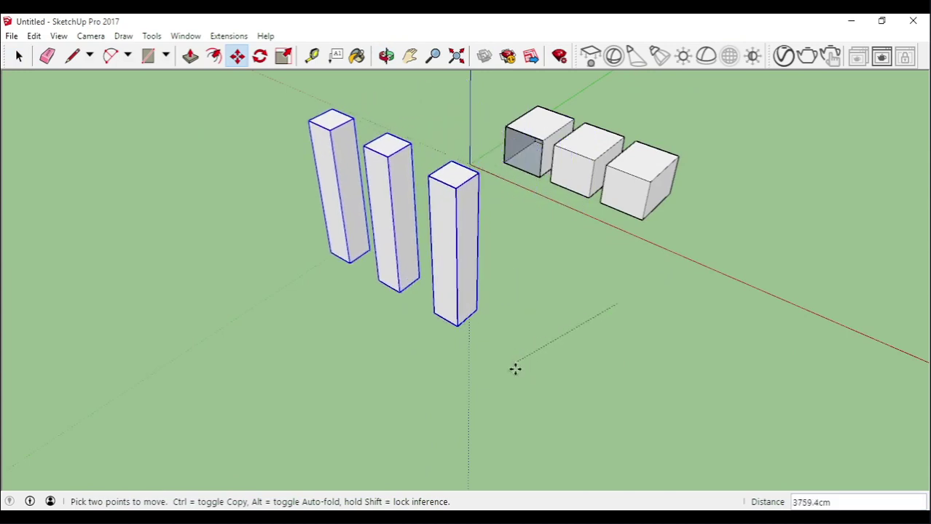
click(544, 380)
key(space)
click(563, 251)
Open the middle of the three column components for editing
middle_drag(563, 252, 314, 220)
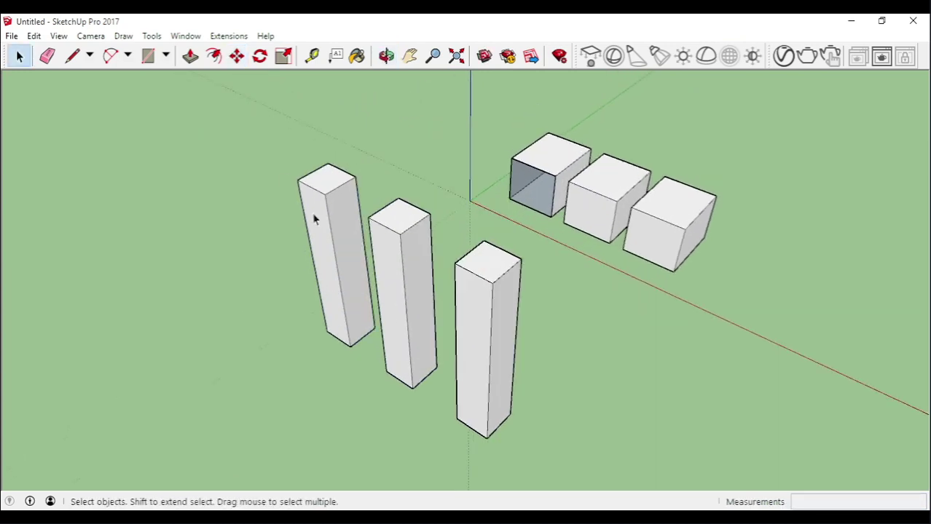
click(404, 226)
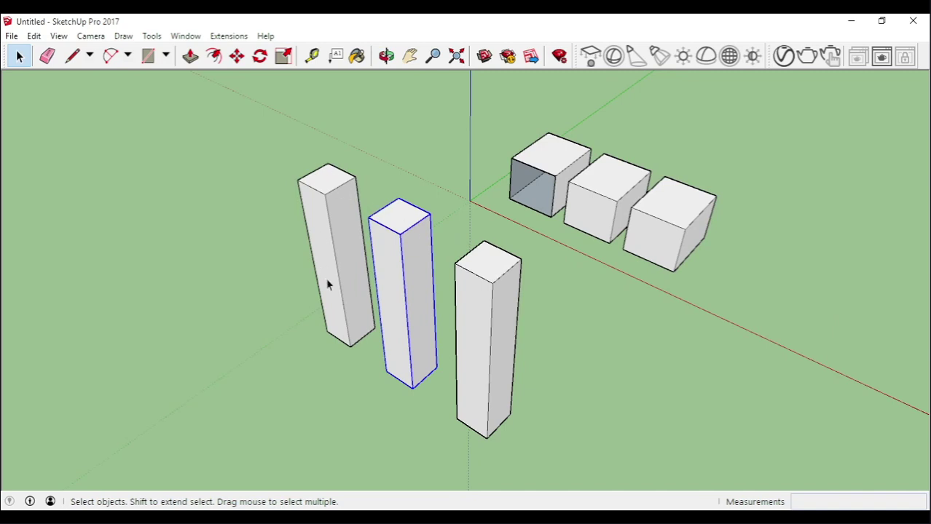
double_click(406, 226)
Delete the top face of the middle column and undo the deletion
click(404, 227)
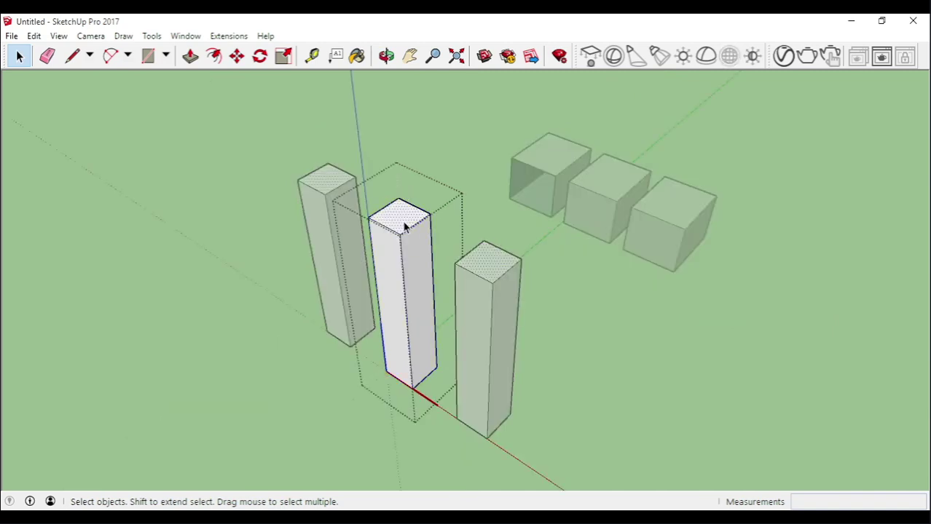
key(Delete)
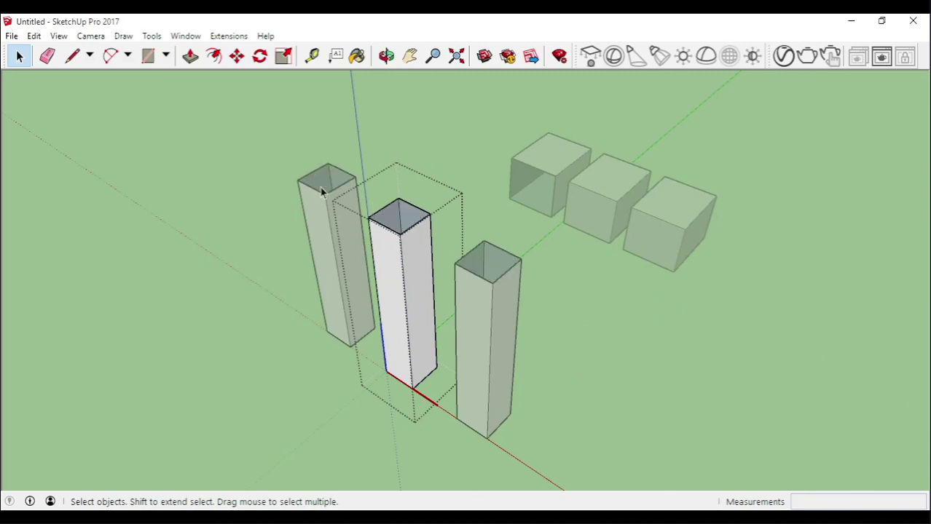
key(ctrl+z)
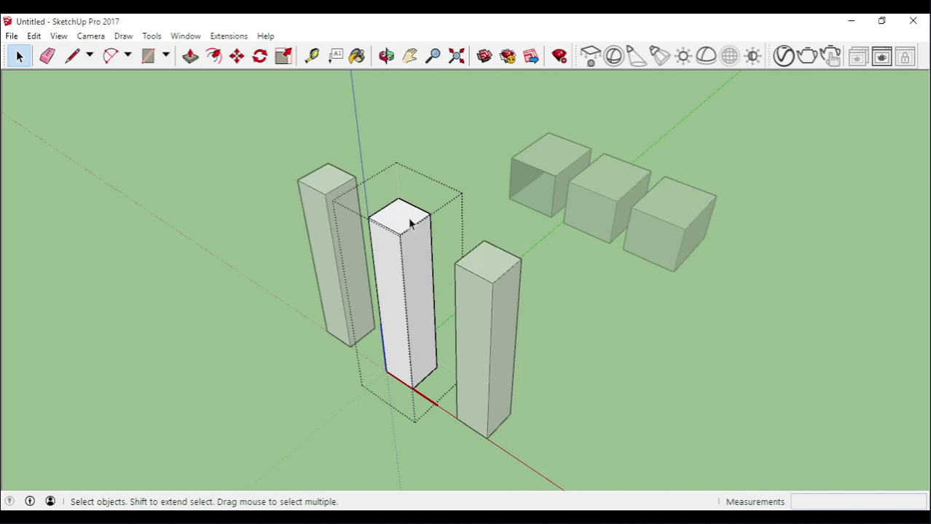
Push the middle column's top face down about 1103 cm and finish editing the component
key(p)
drag(415, 222, 389, 268)
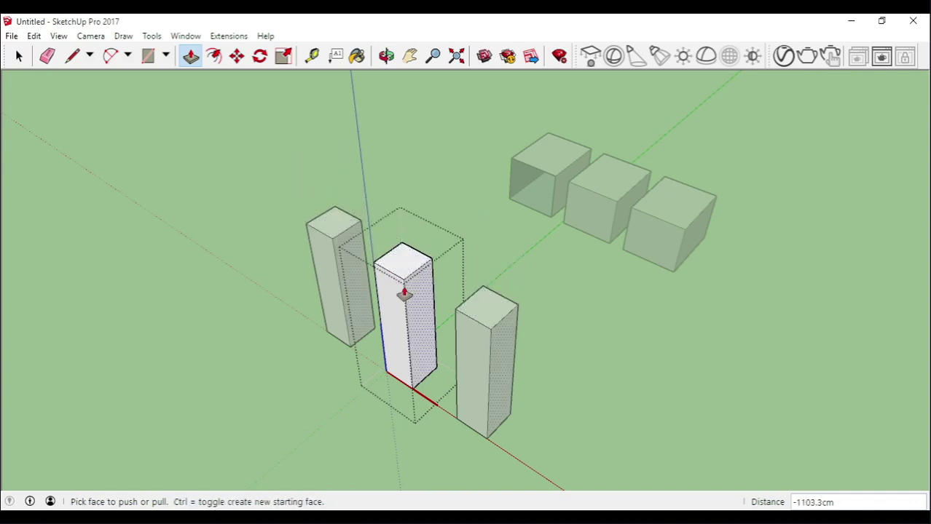
key(space)
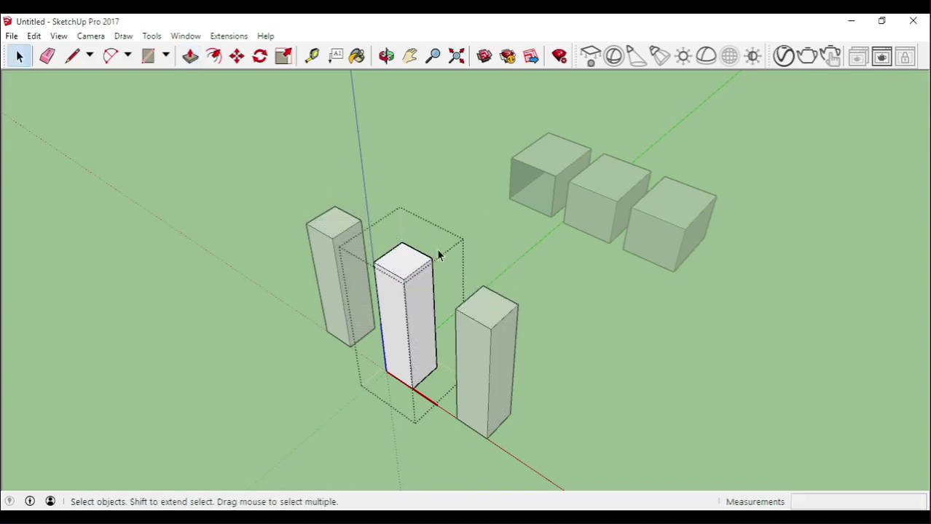
click(460, 266)
mouse_move(571, 319)
middle_down()
mouse_move(594, 278)
mouse_move(562, 315)
middle_up()
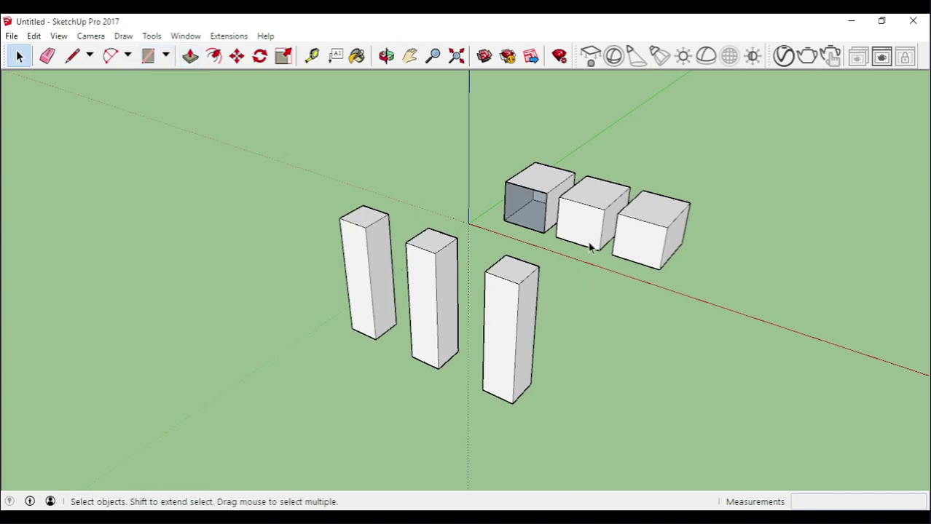
scroll(591, 248, up, 1)
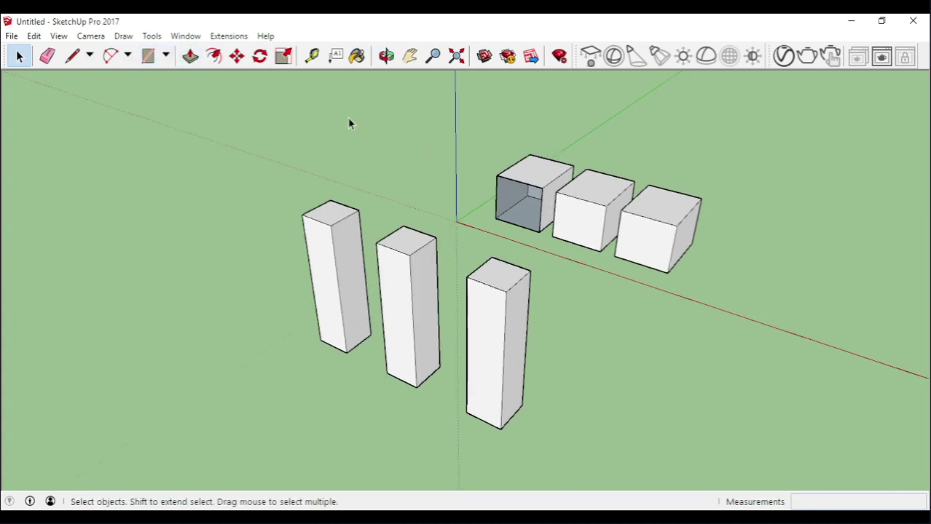